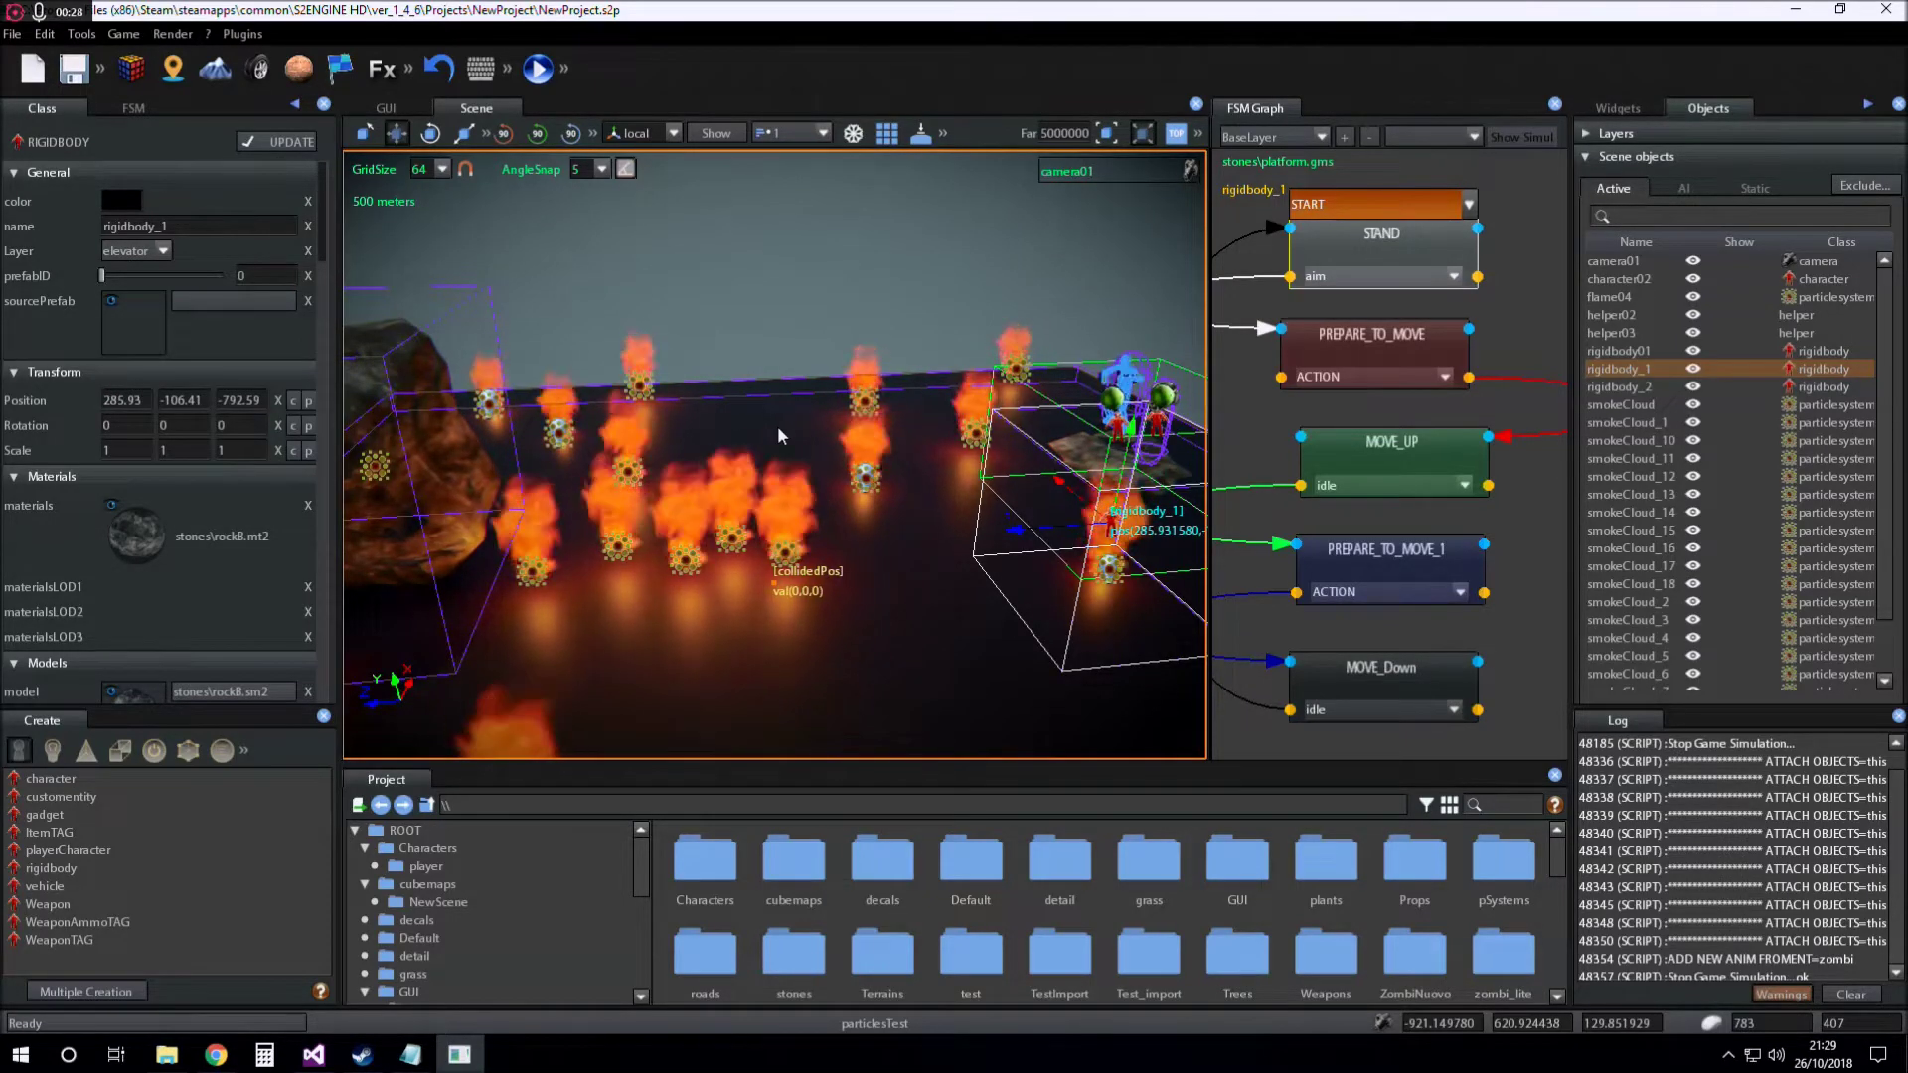
Bring up Project Settings to view the collision layers section.
left_click(1171, 215)
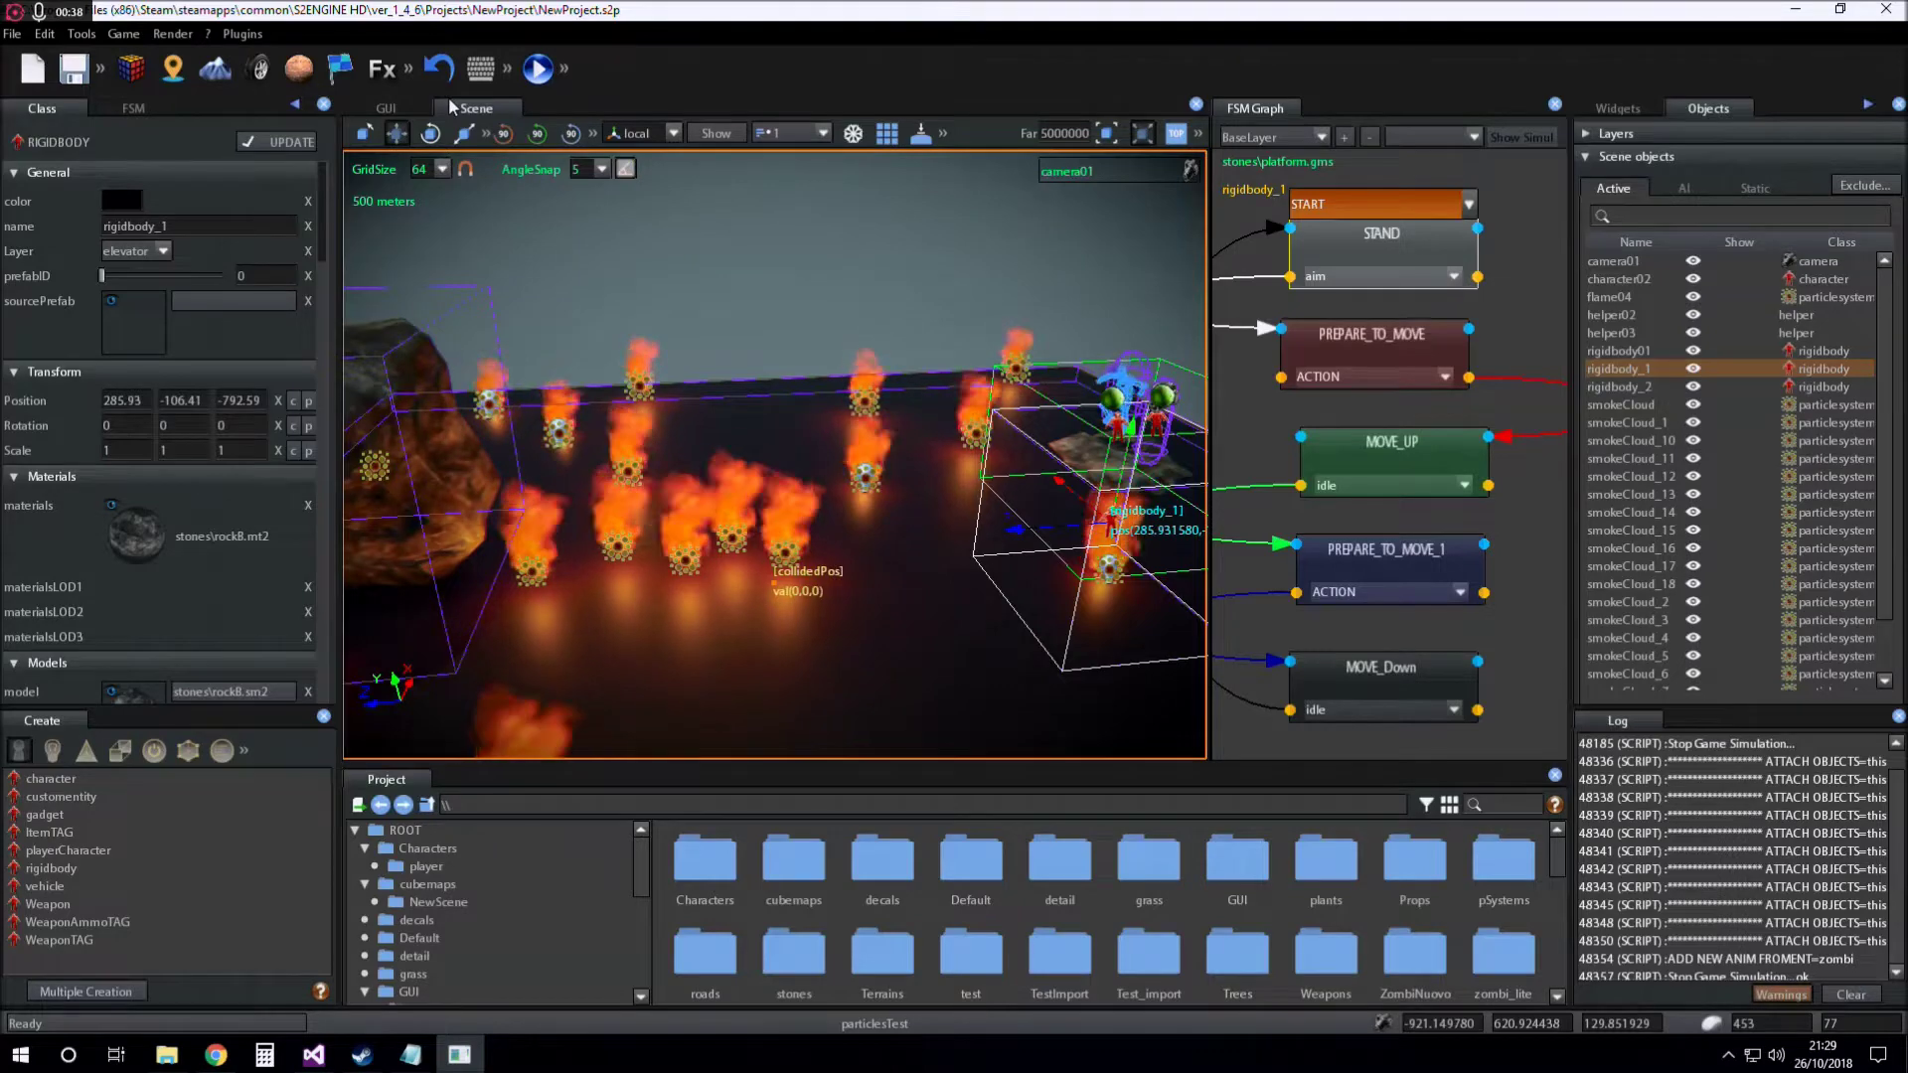
left_click(479, 68)
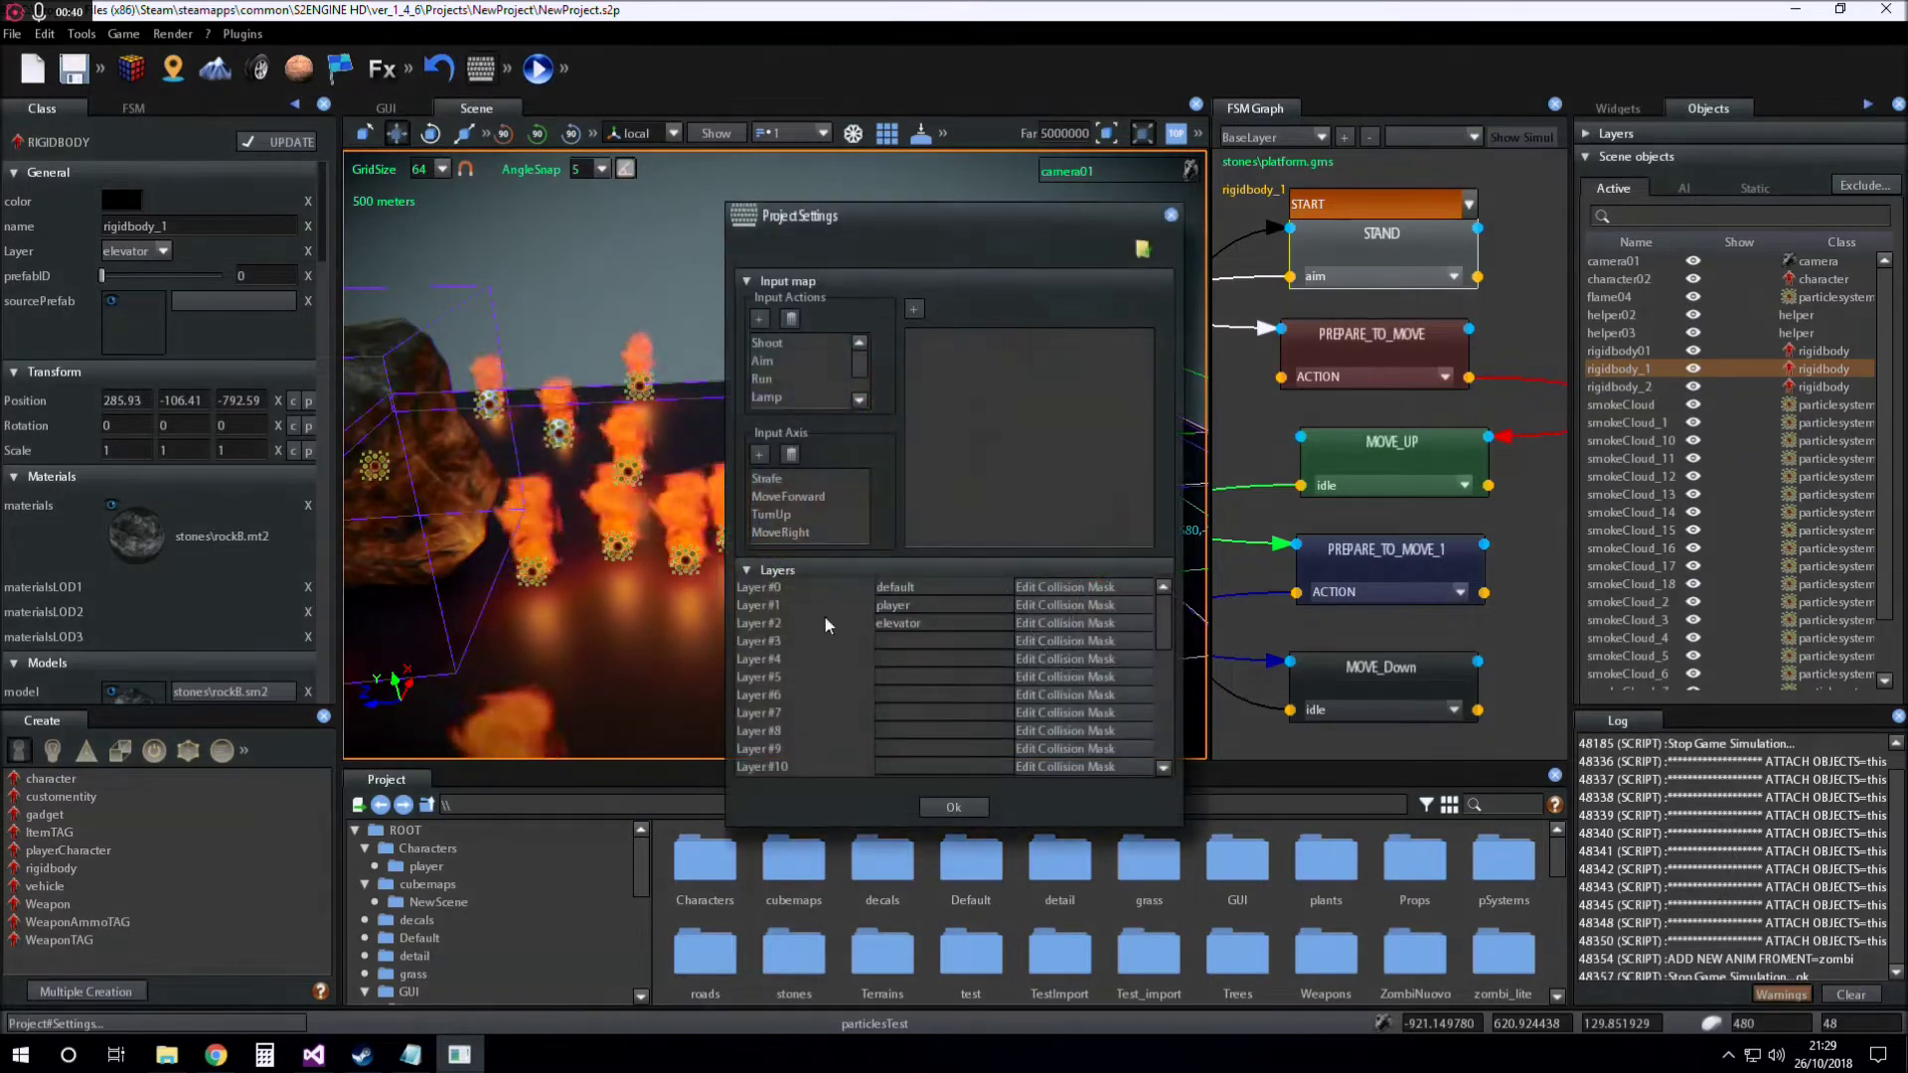
Inspect the default layer's name and close Project Settings with Ok.
left_click(902, 588)
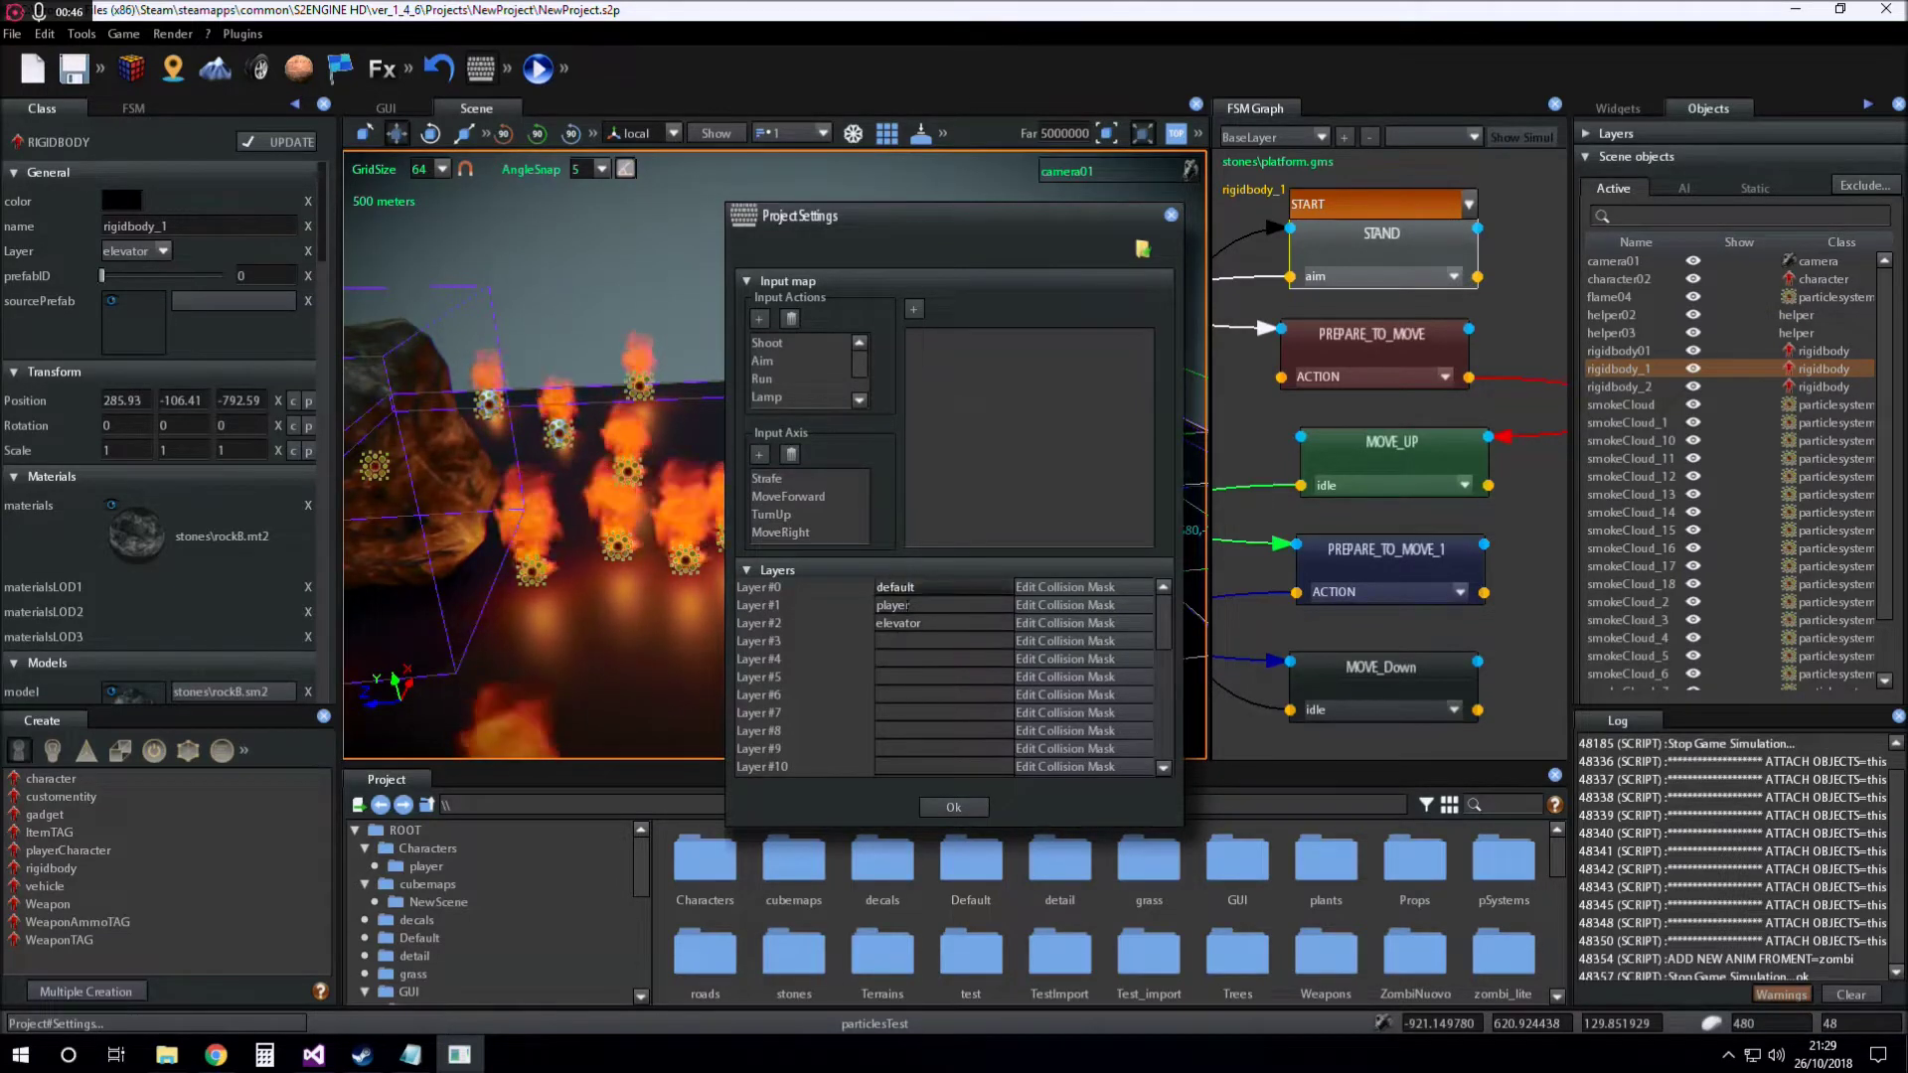
left_click(917, 588)
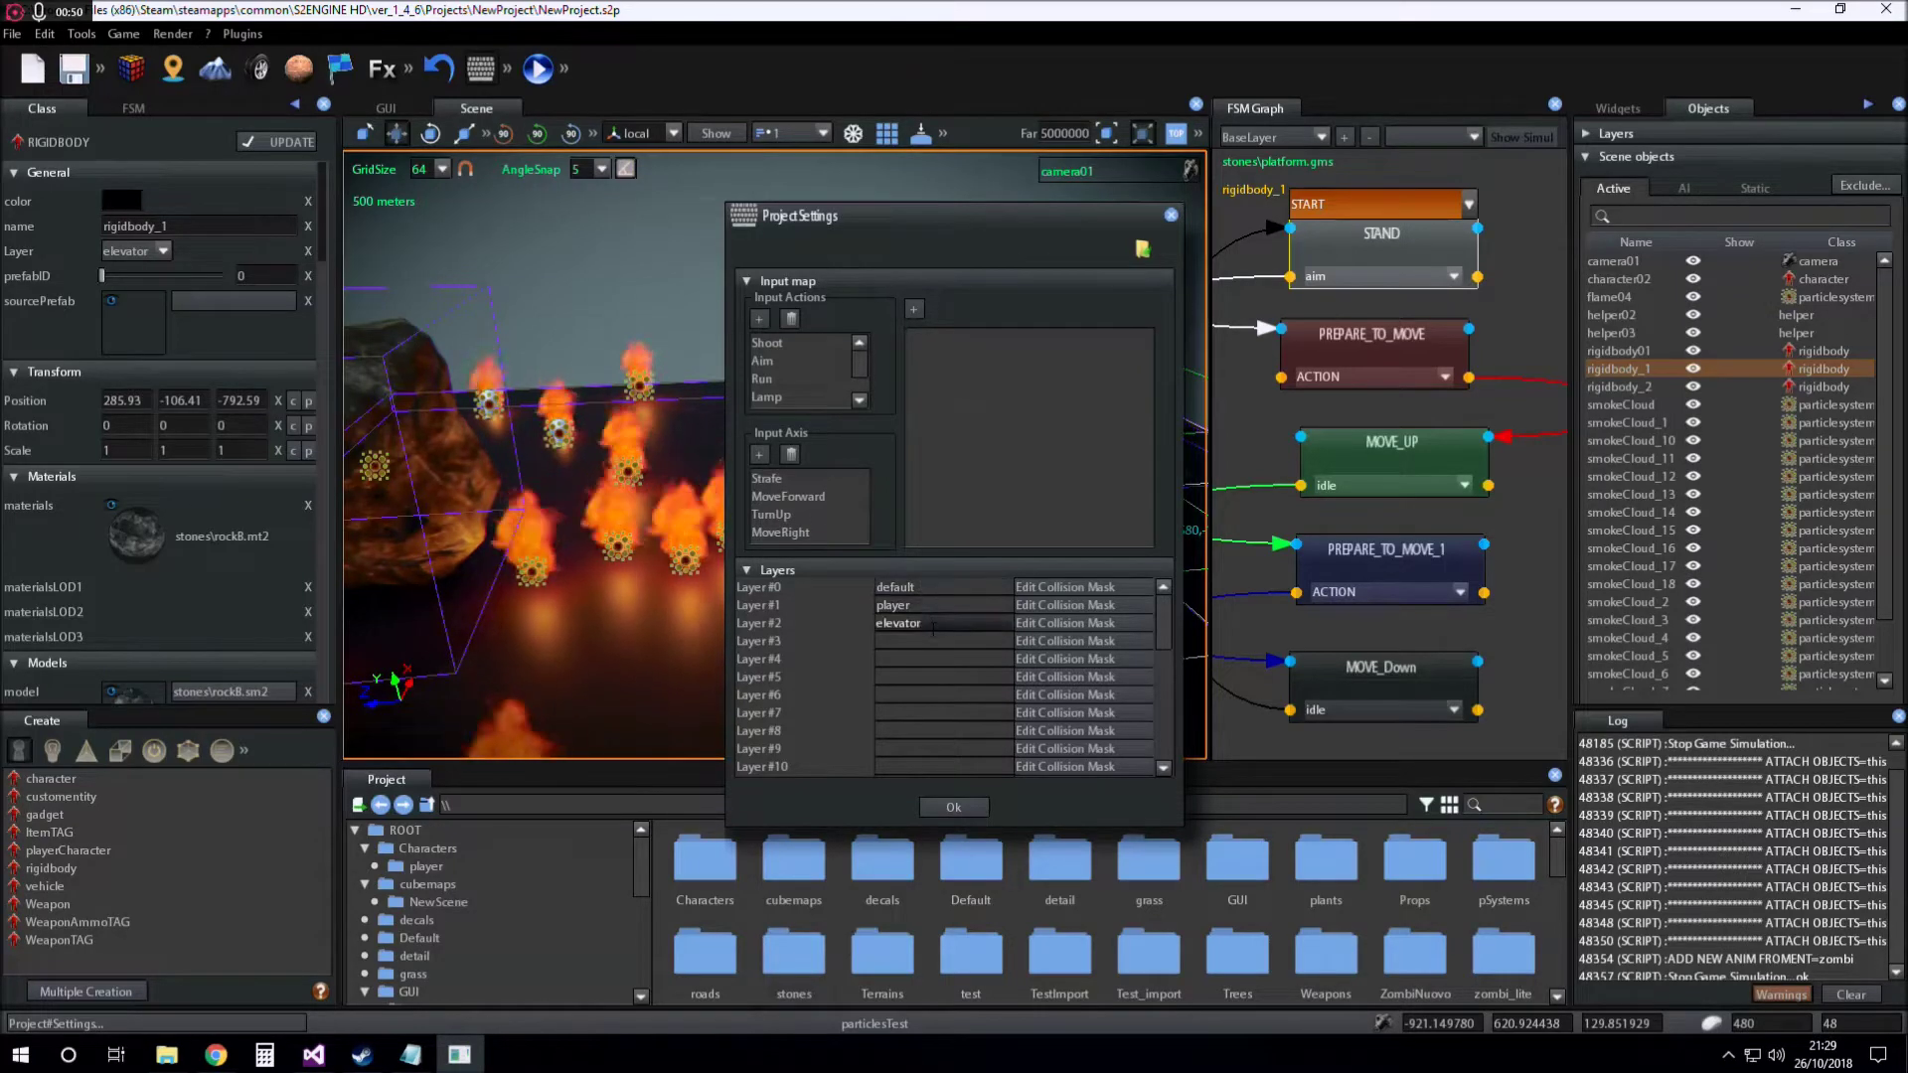
left_click(953, 808)
Expand the scene Layers list and toggle show/select for the default and elevator layers.
left_click(1671, 130)
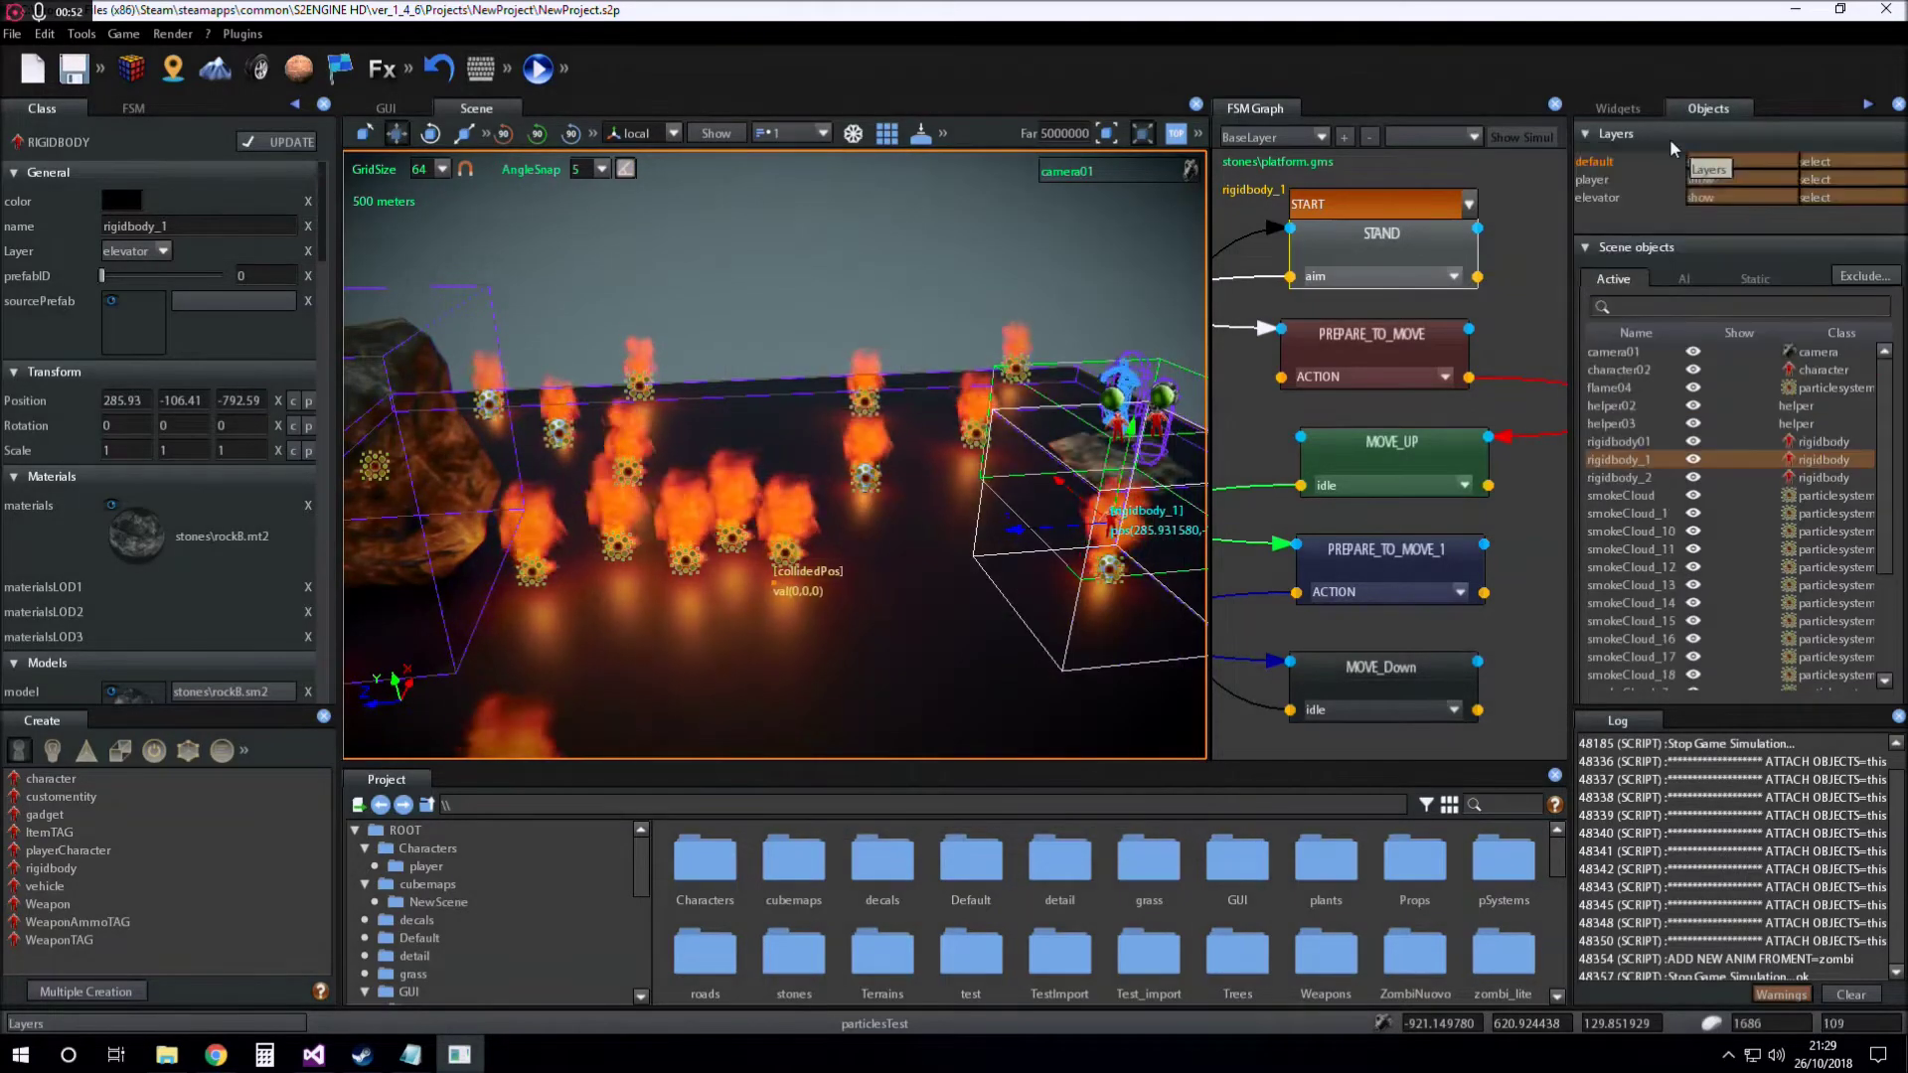
left_click(1730, 158)
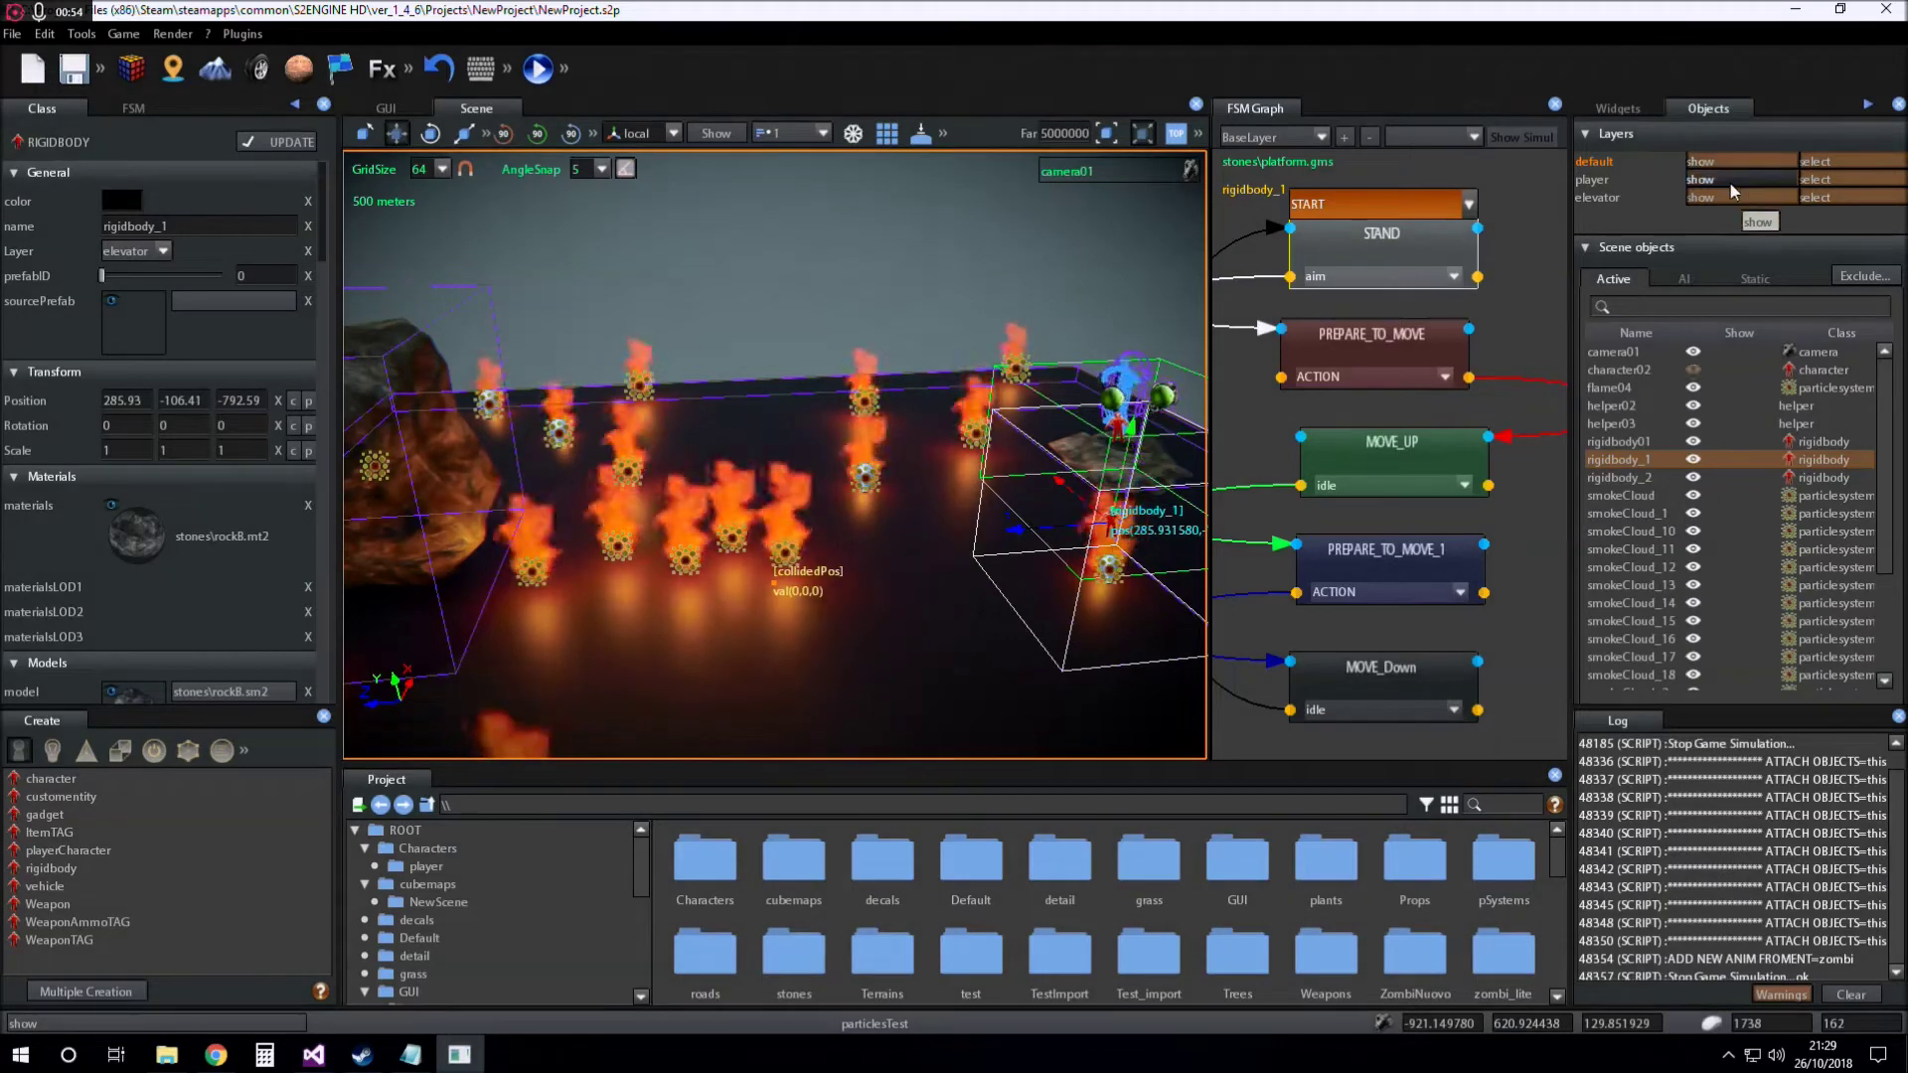
left_click(1726, 197)
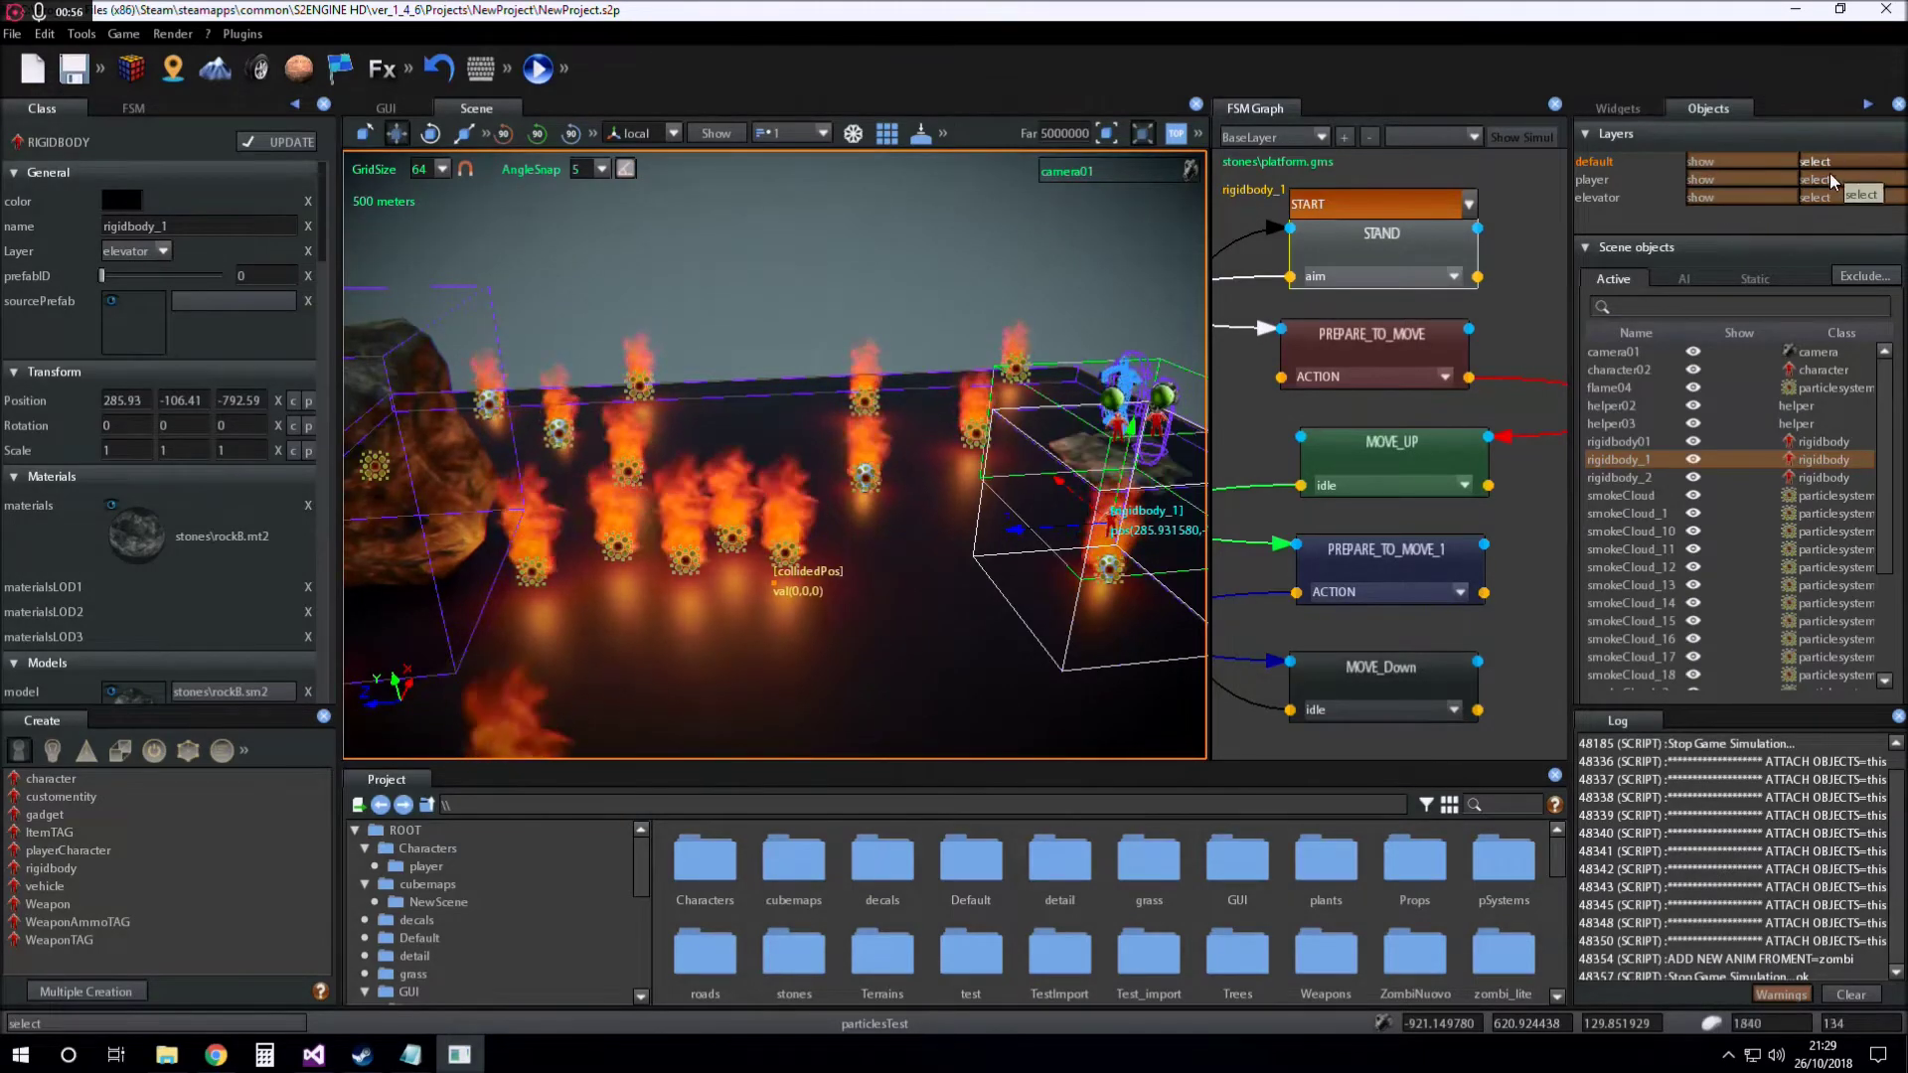
left_click(1768, 163)
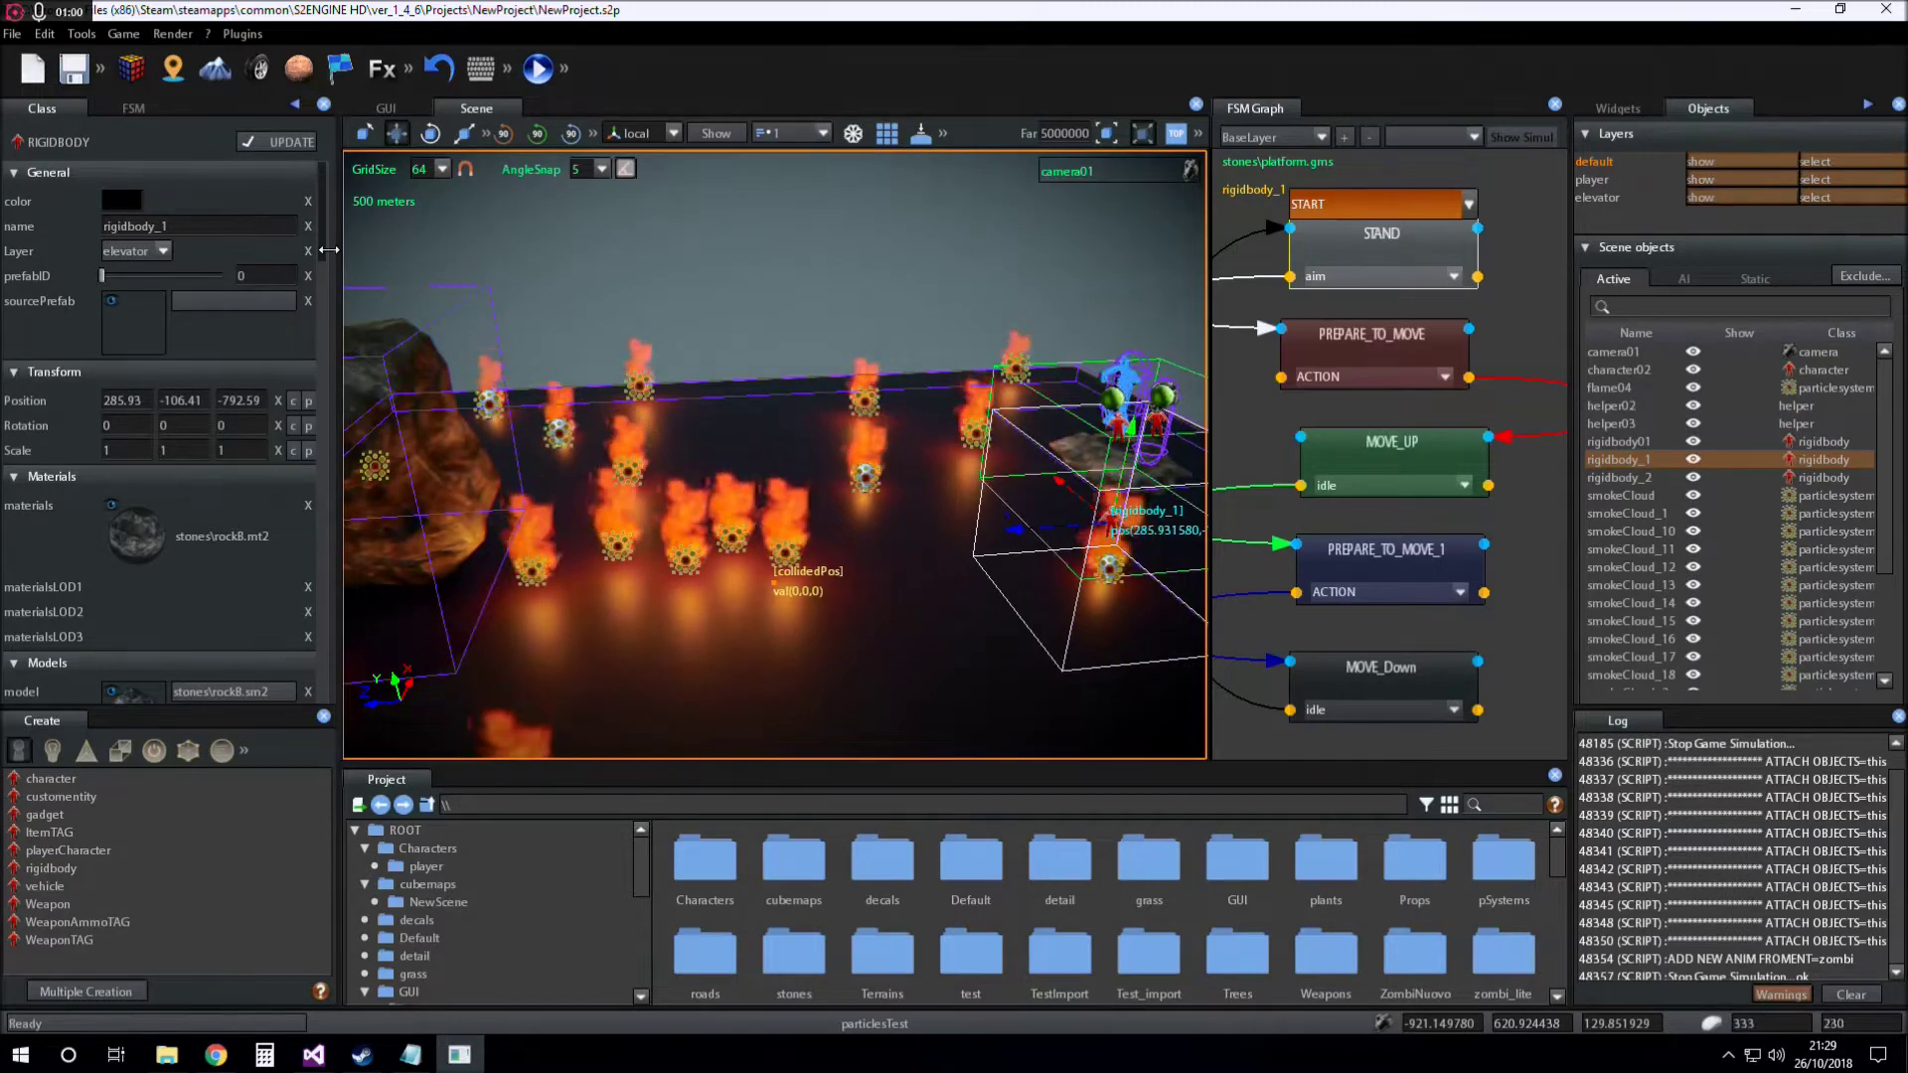
middle_click_drag(925, 492, 804, 518)
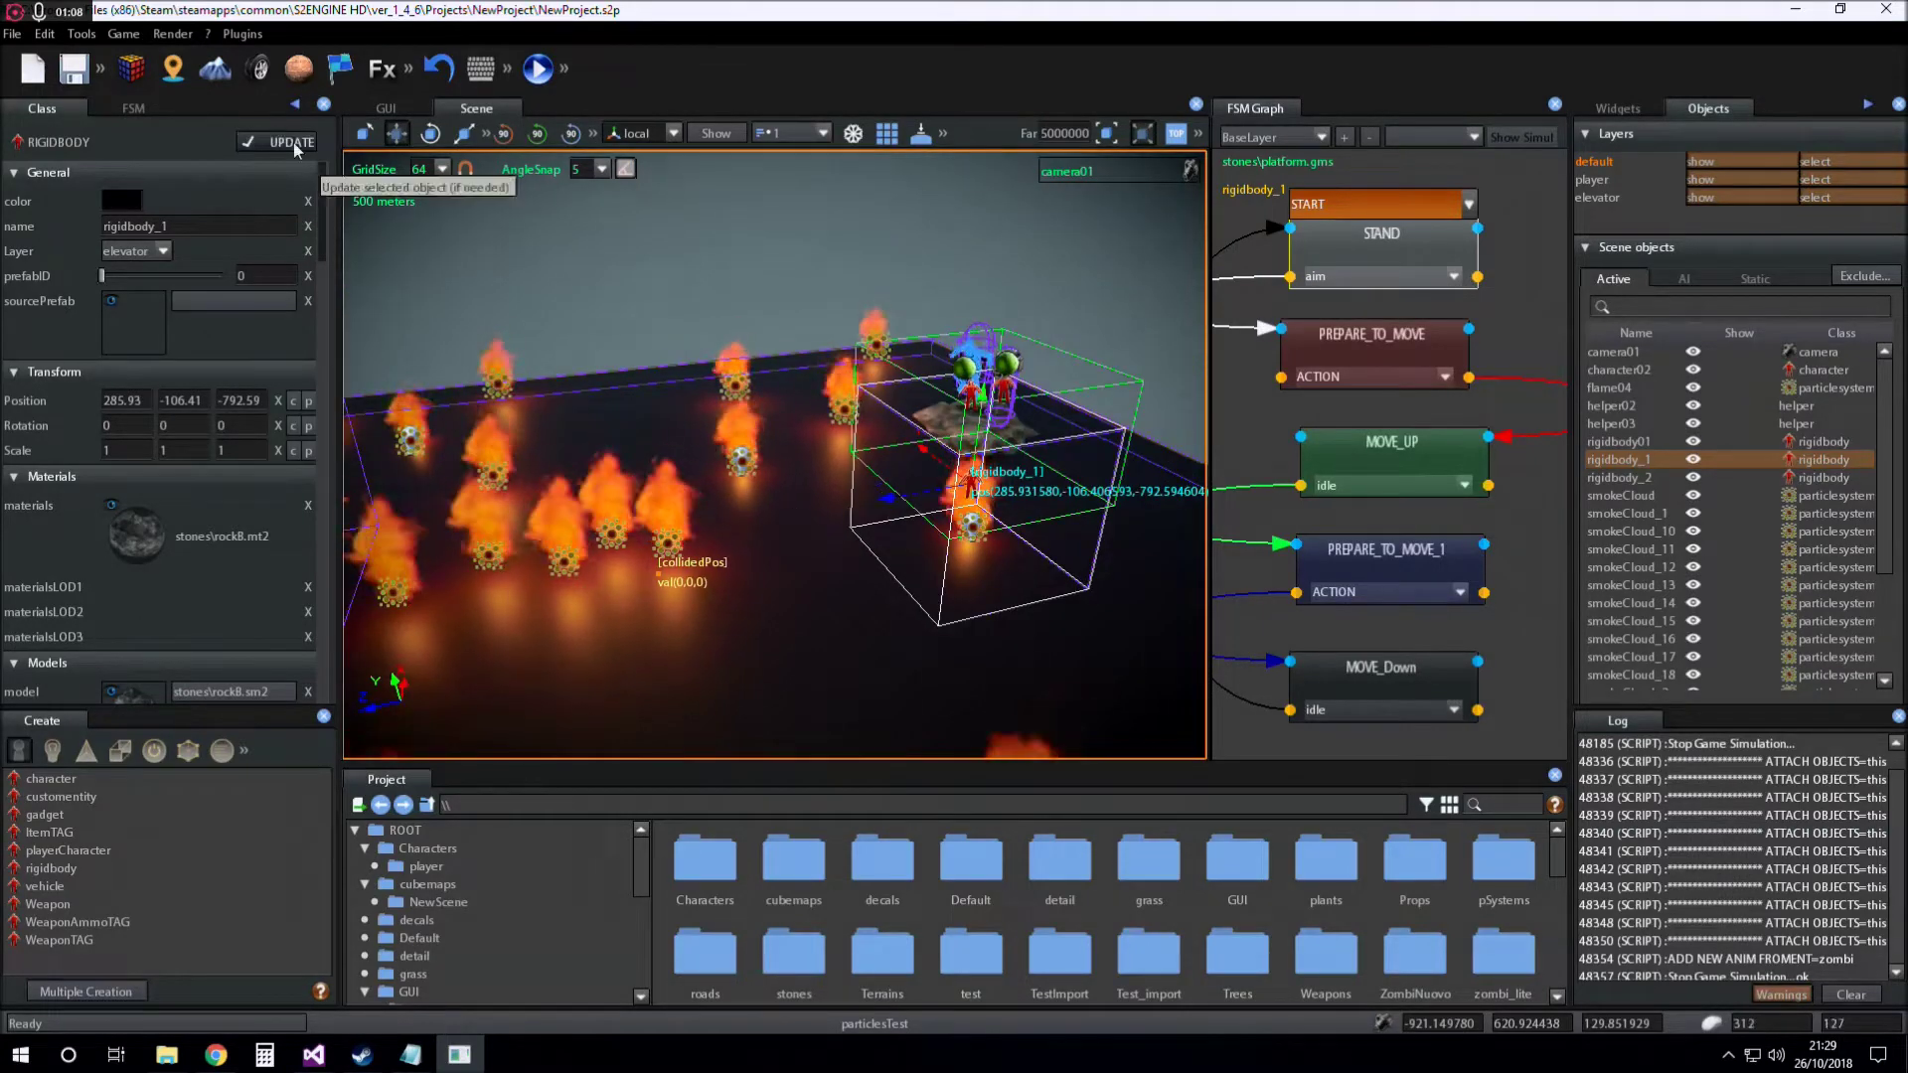
left_click(480, 67)
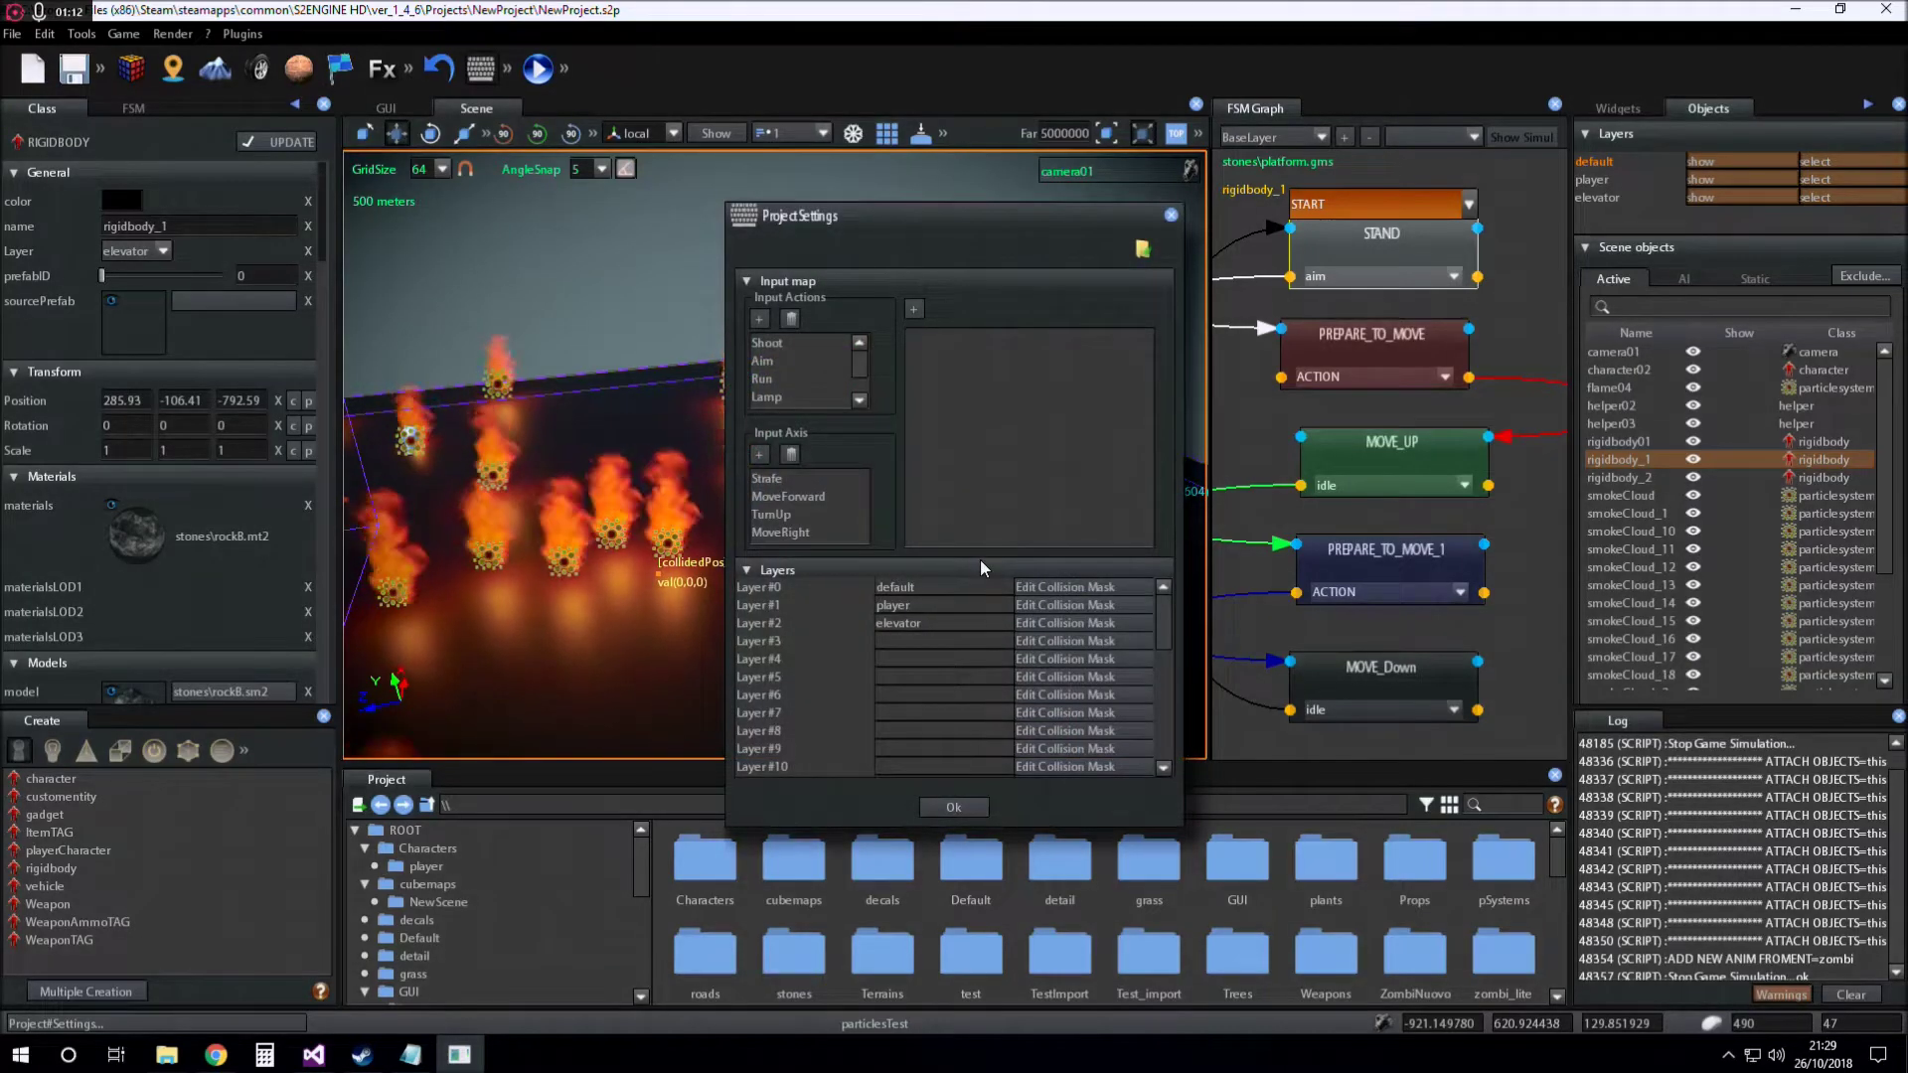
Review the collision masks of the default and player layers.
left_click(958, 587)
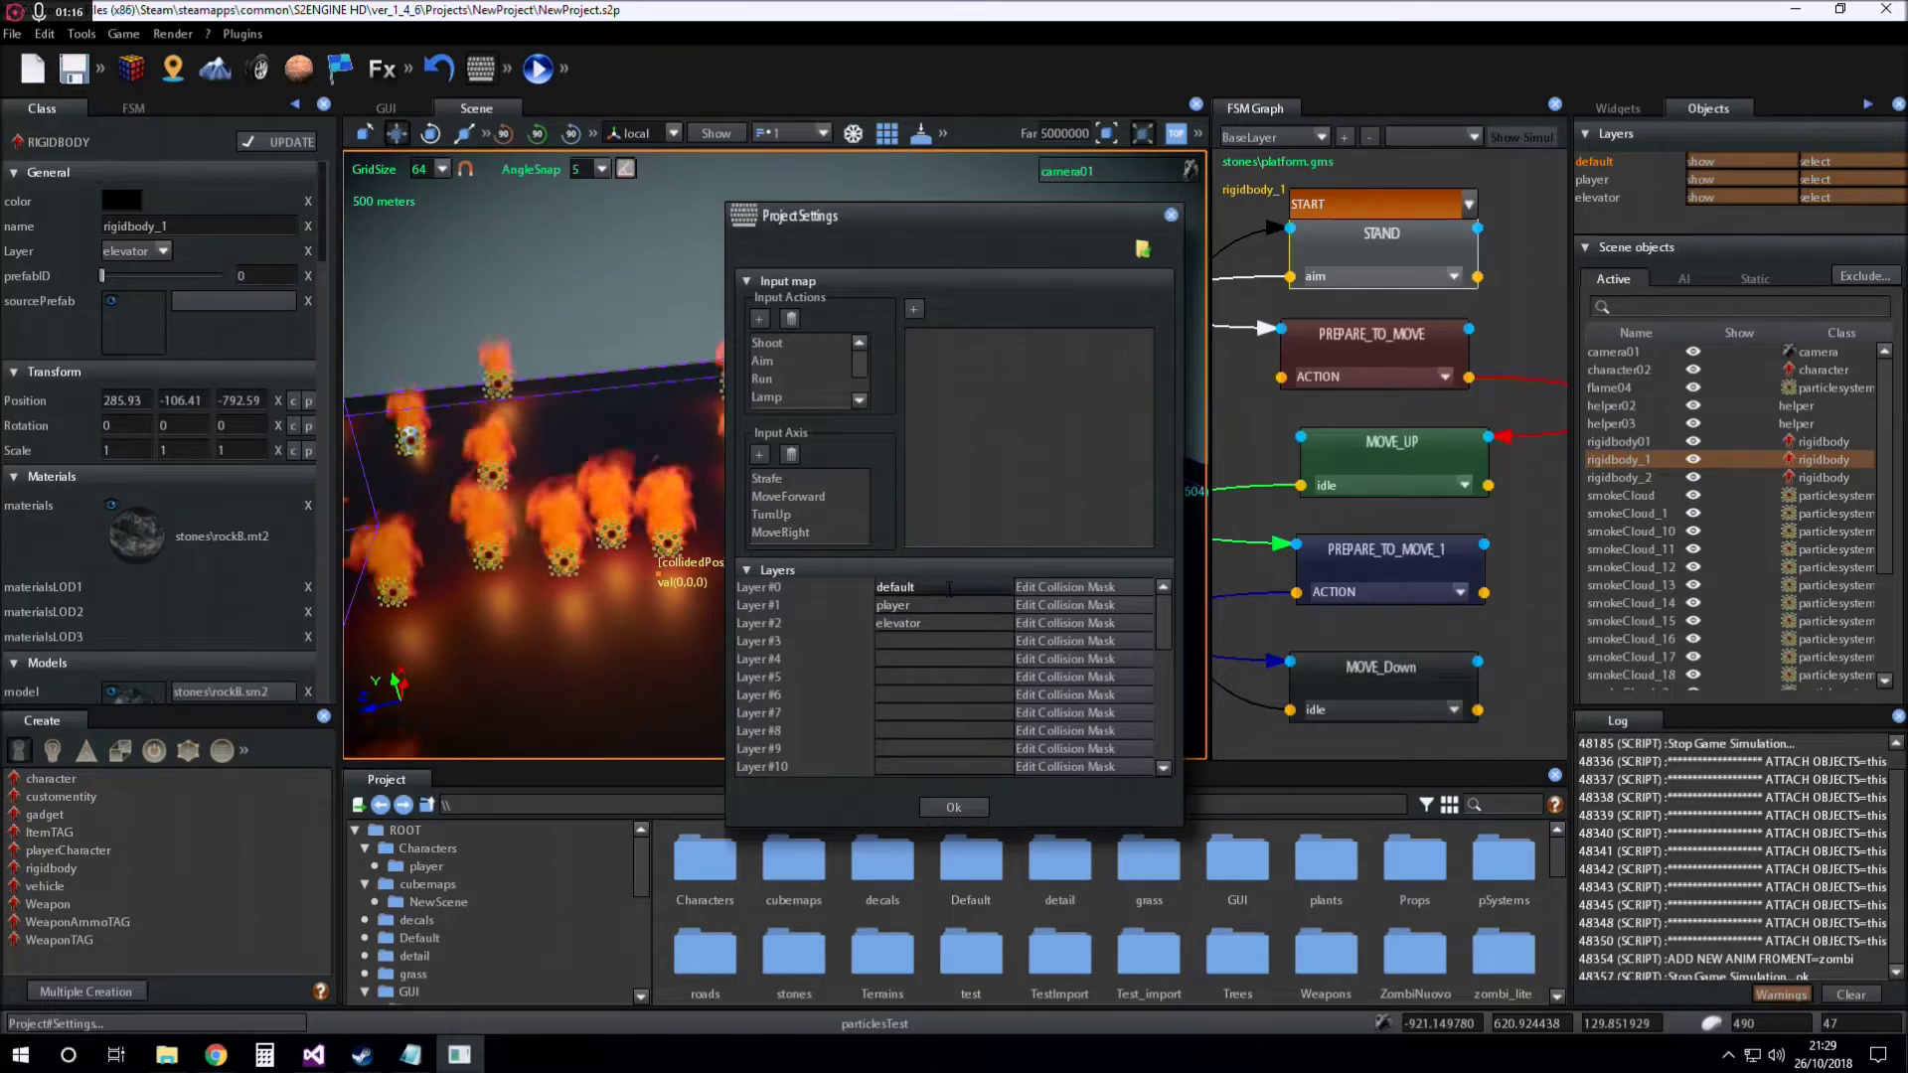
left_click_drag(954, 215, 1401, 187)
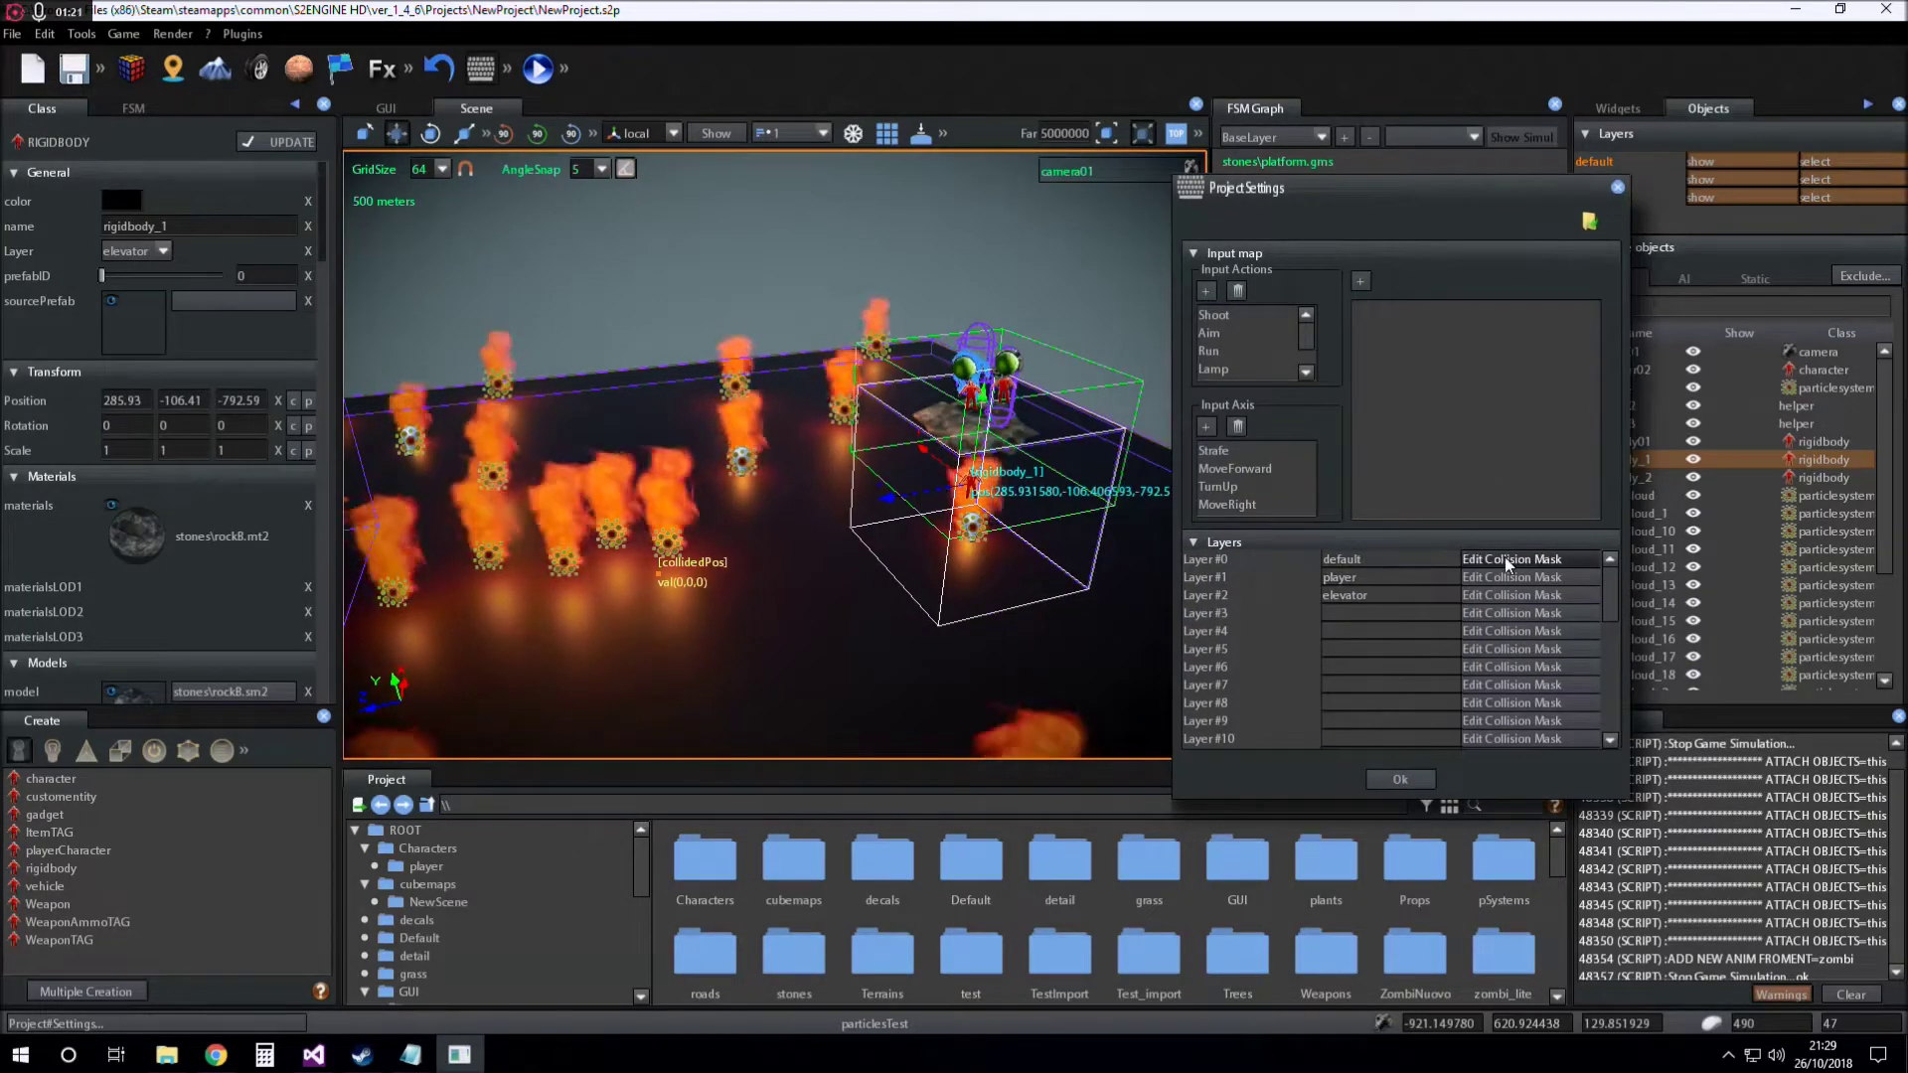
left_click(1523, 556)
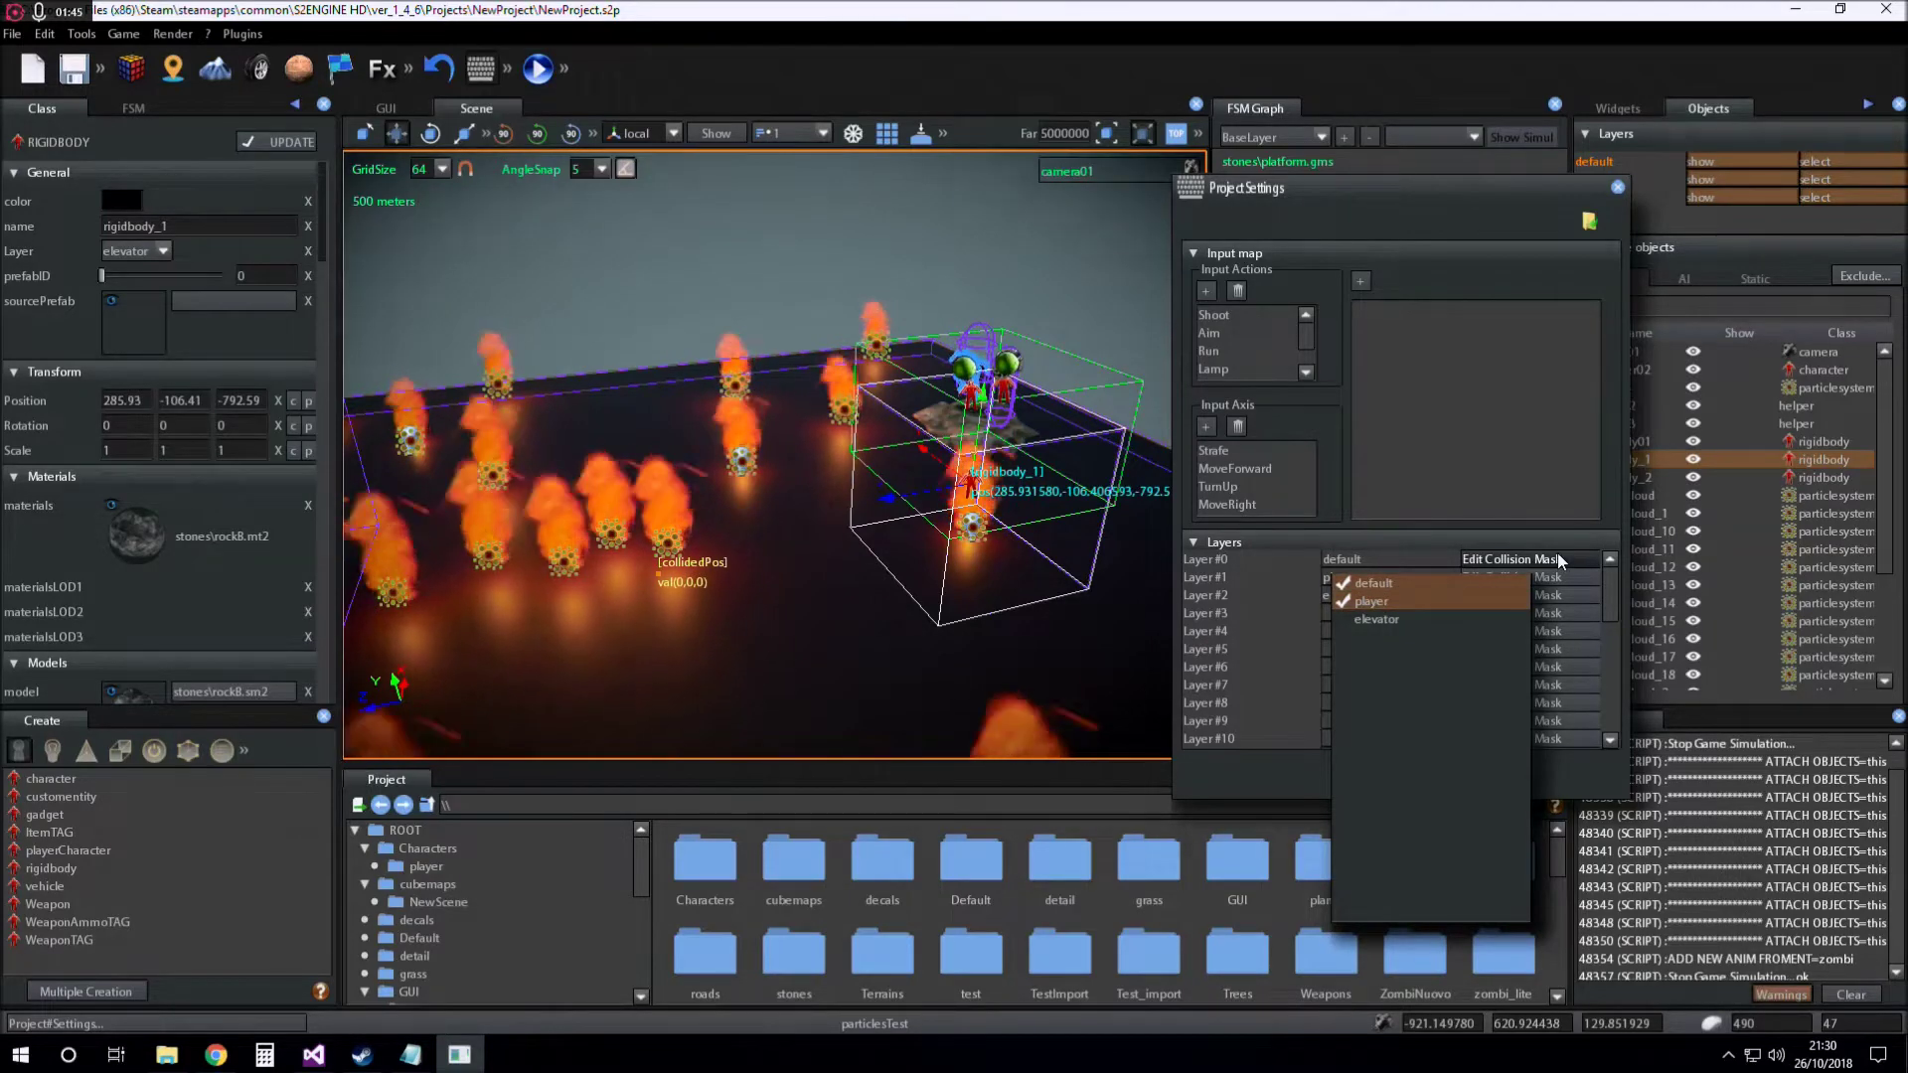
left_click(1558, 553)
left_click(1378, 597)
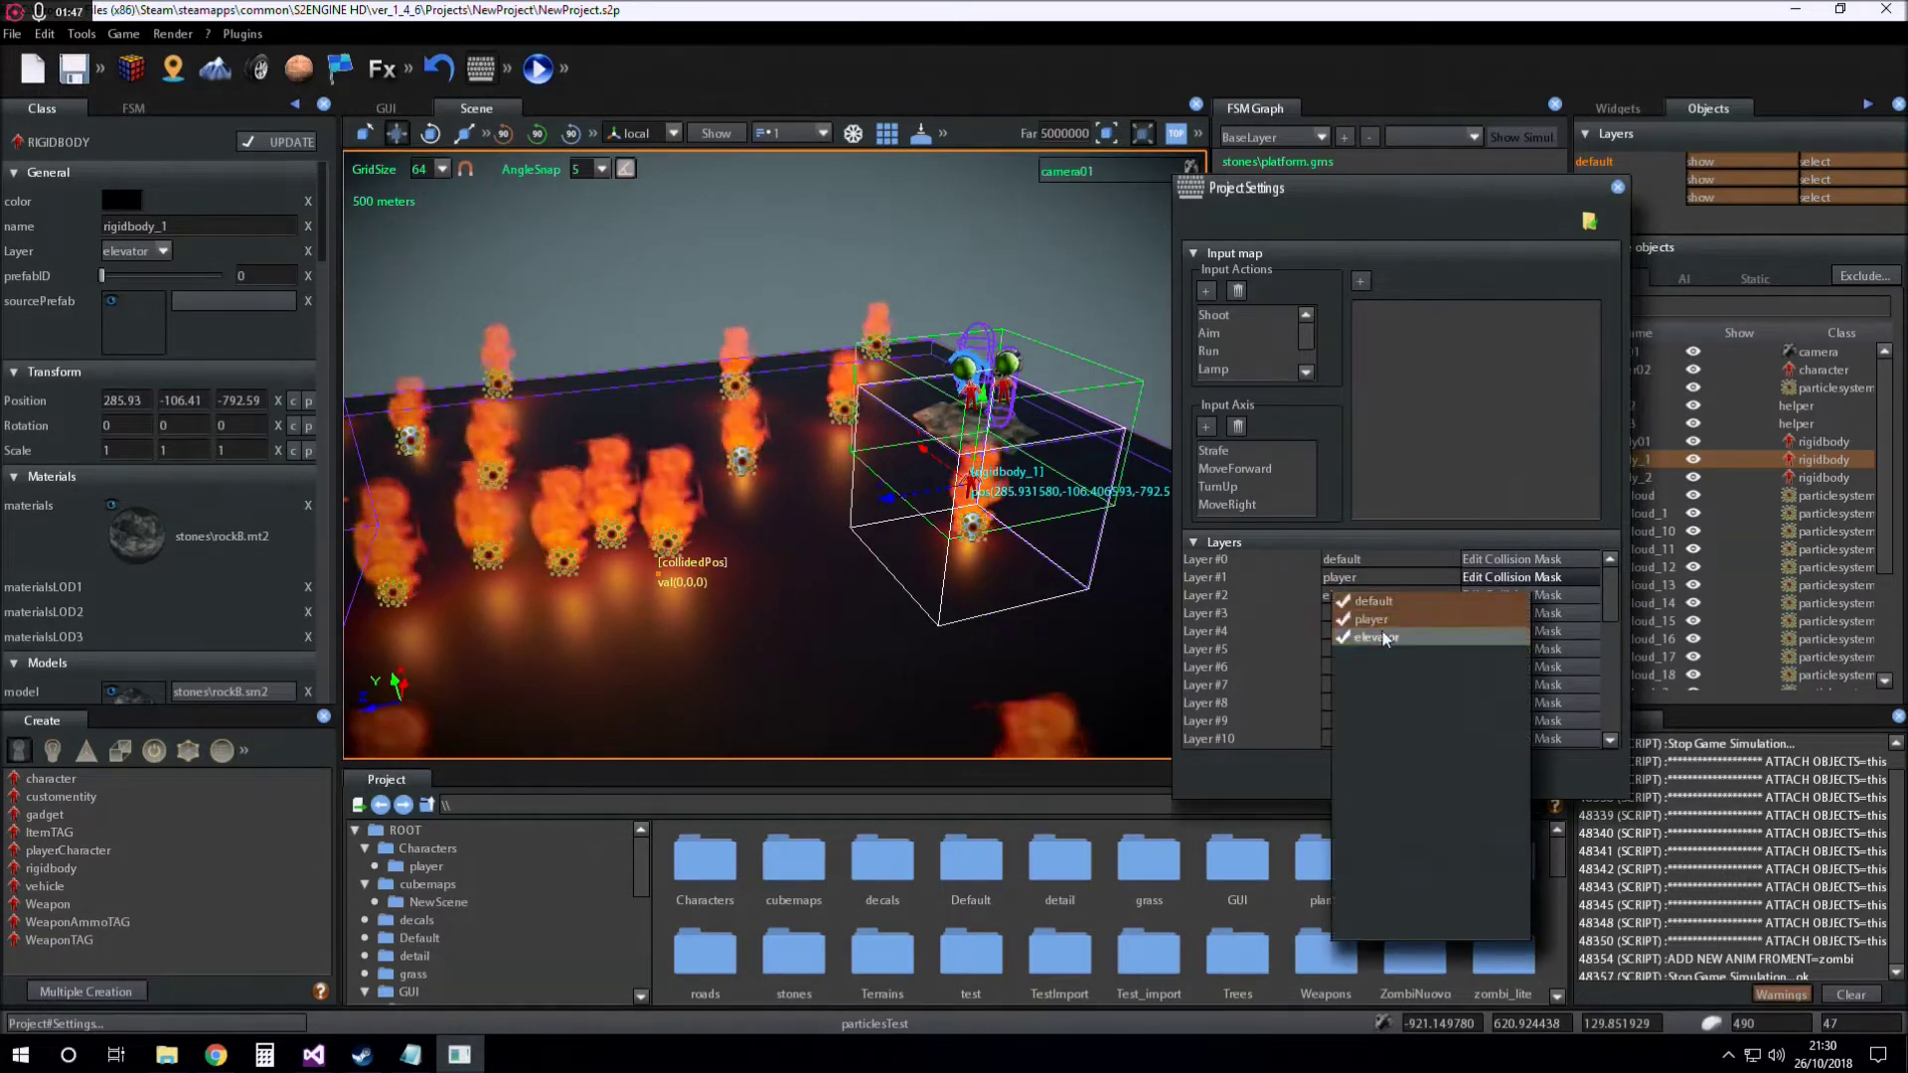
left_click(1526, 575)
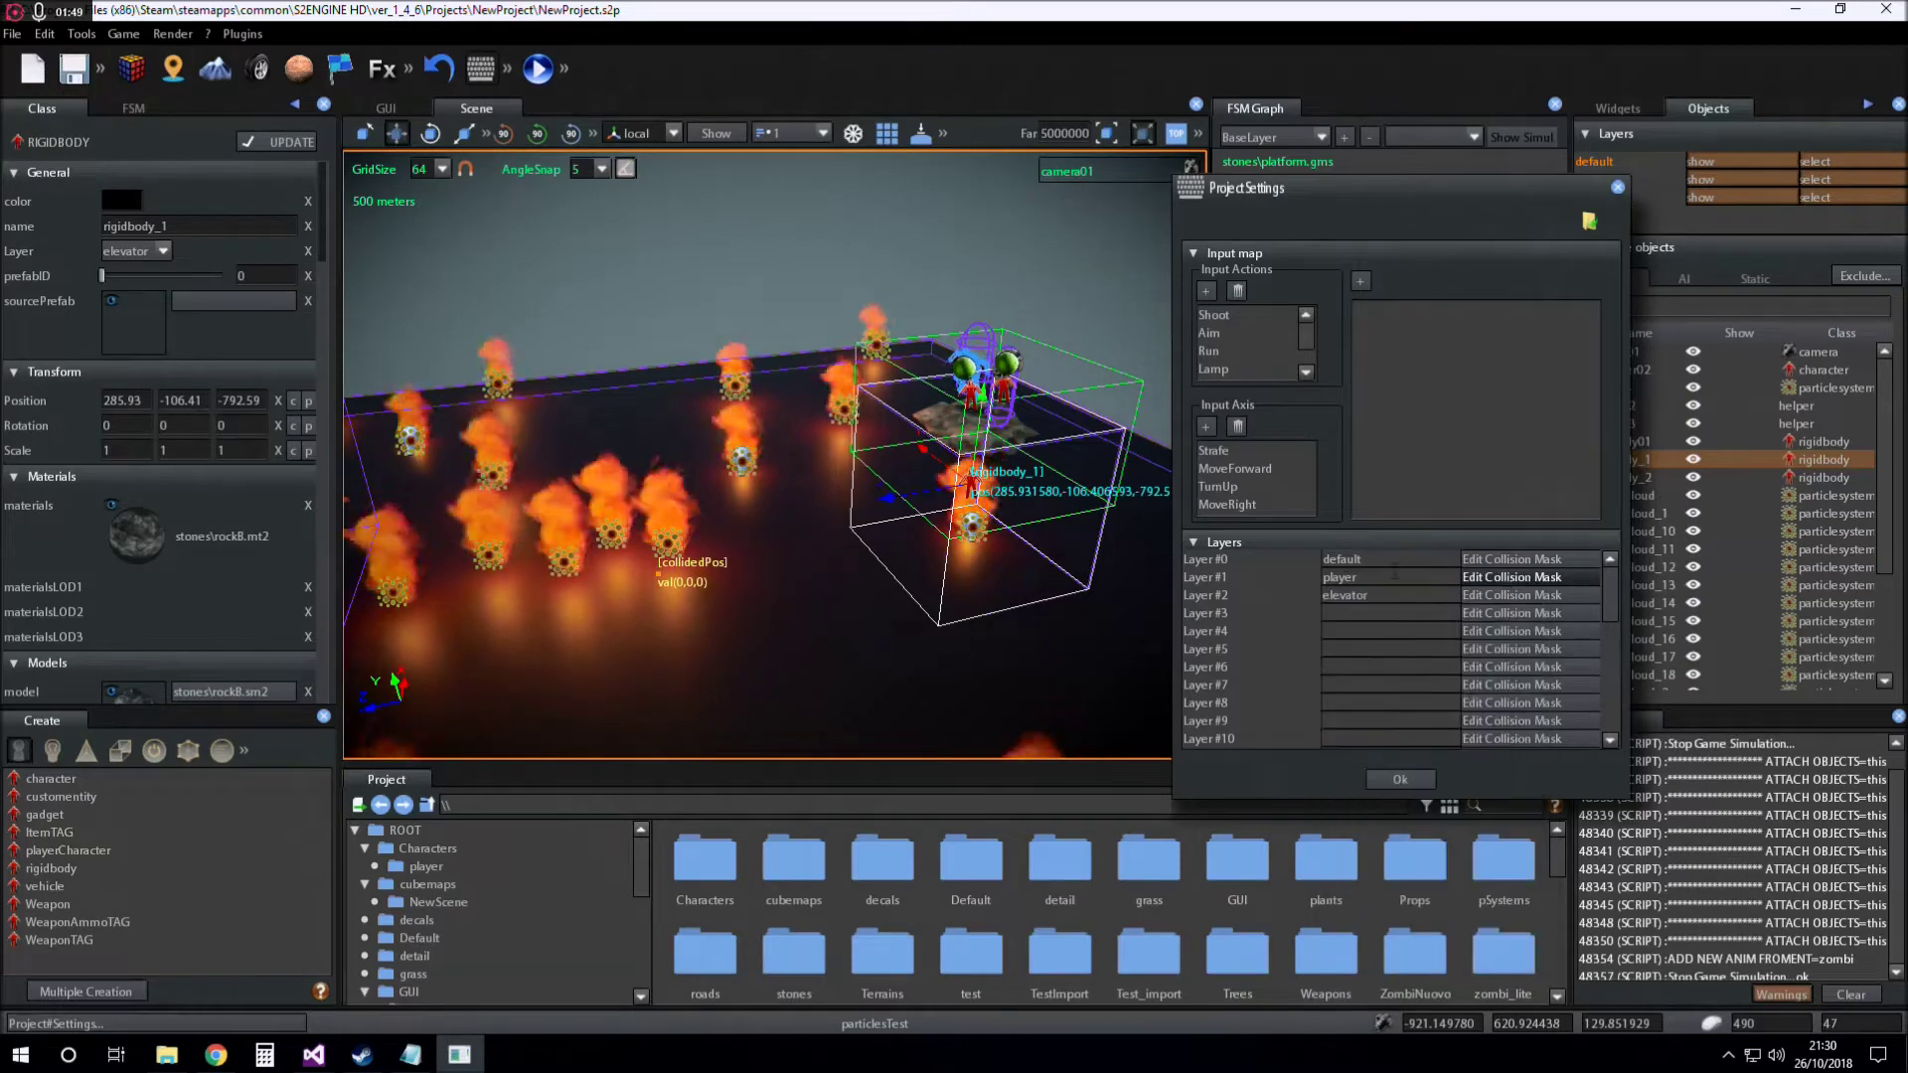
Set the elevator layer's collision mask to player and elevator only, then confirm.
left_click(1491, 599)
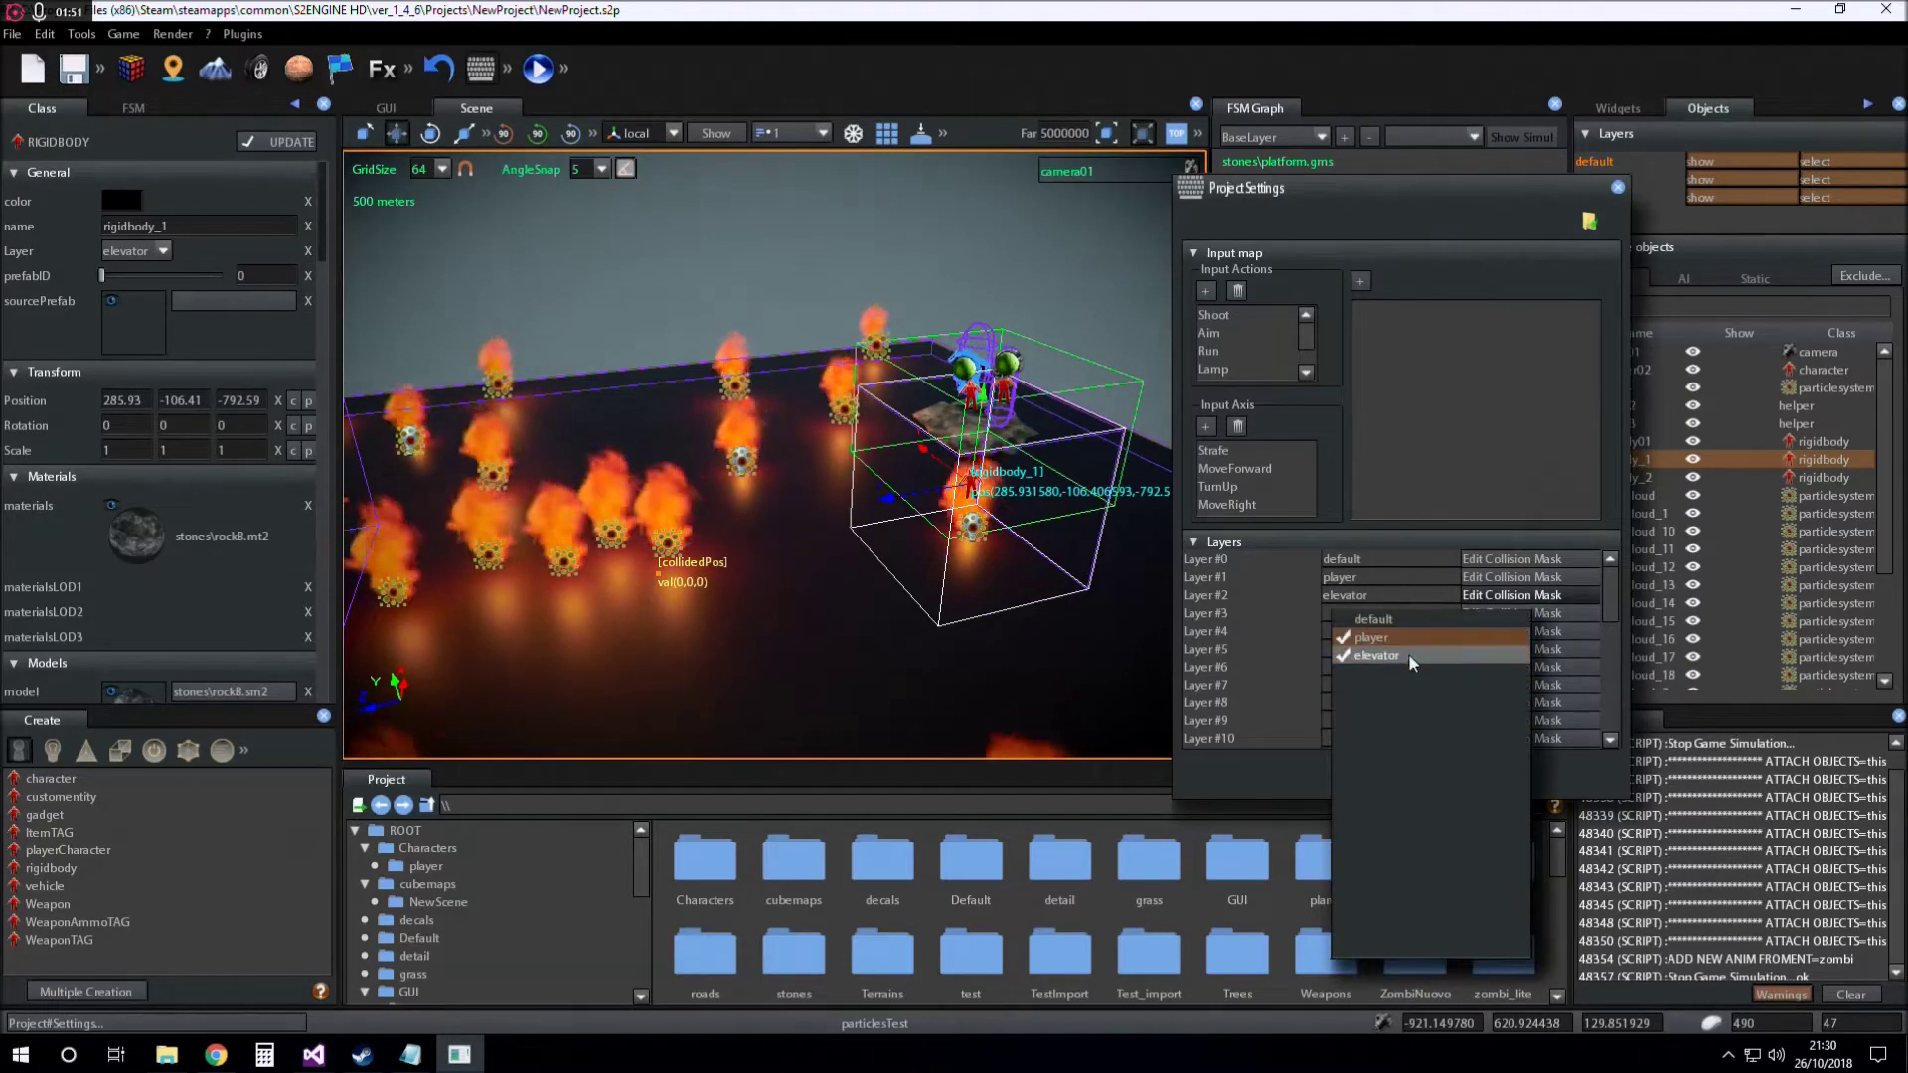
left_click(1549, 595)
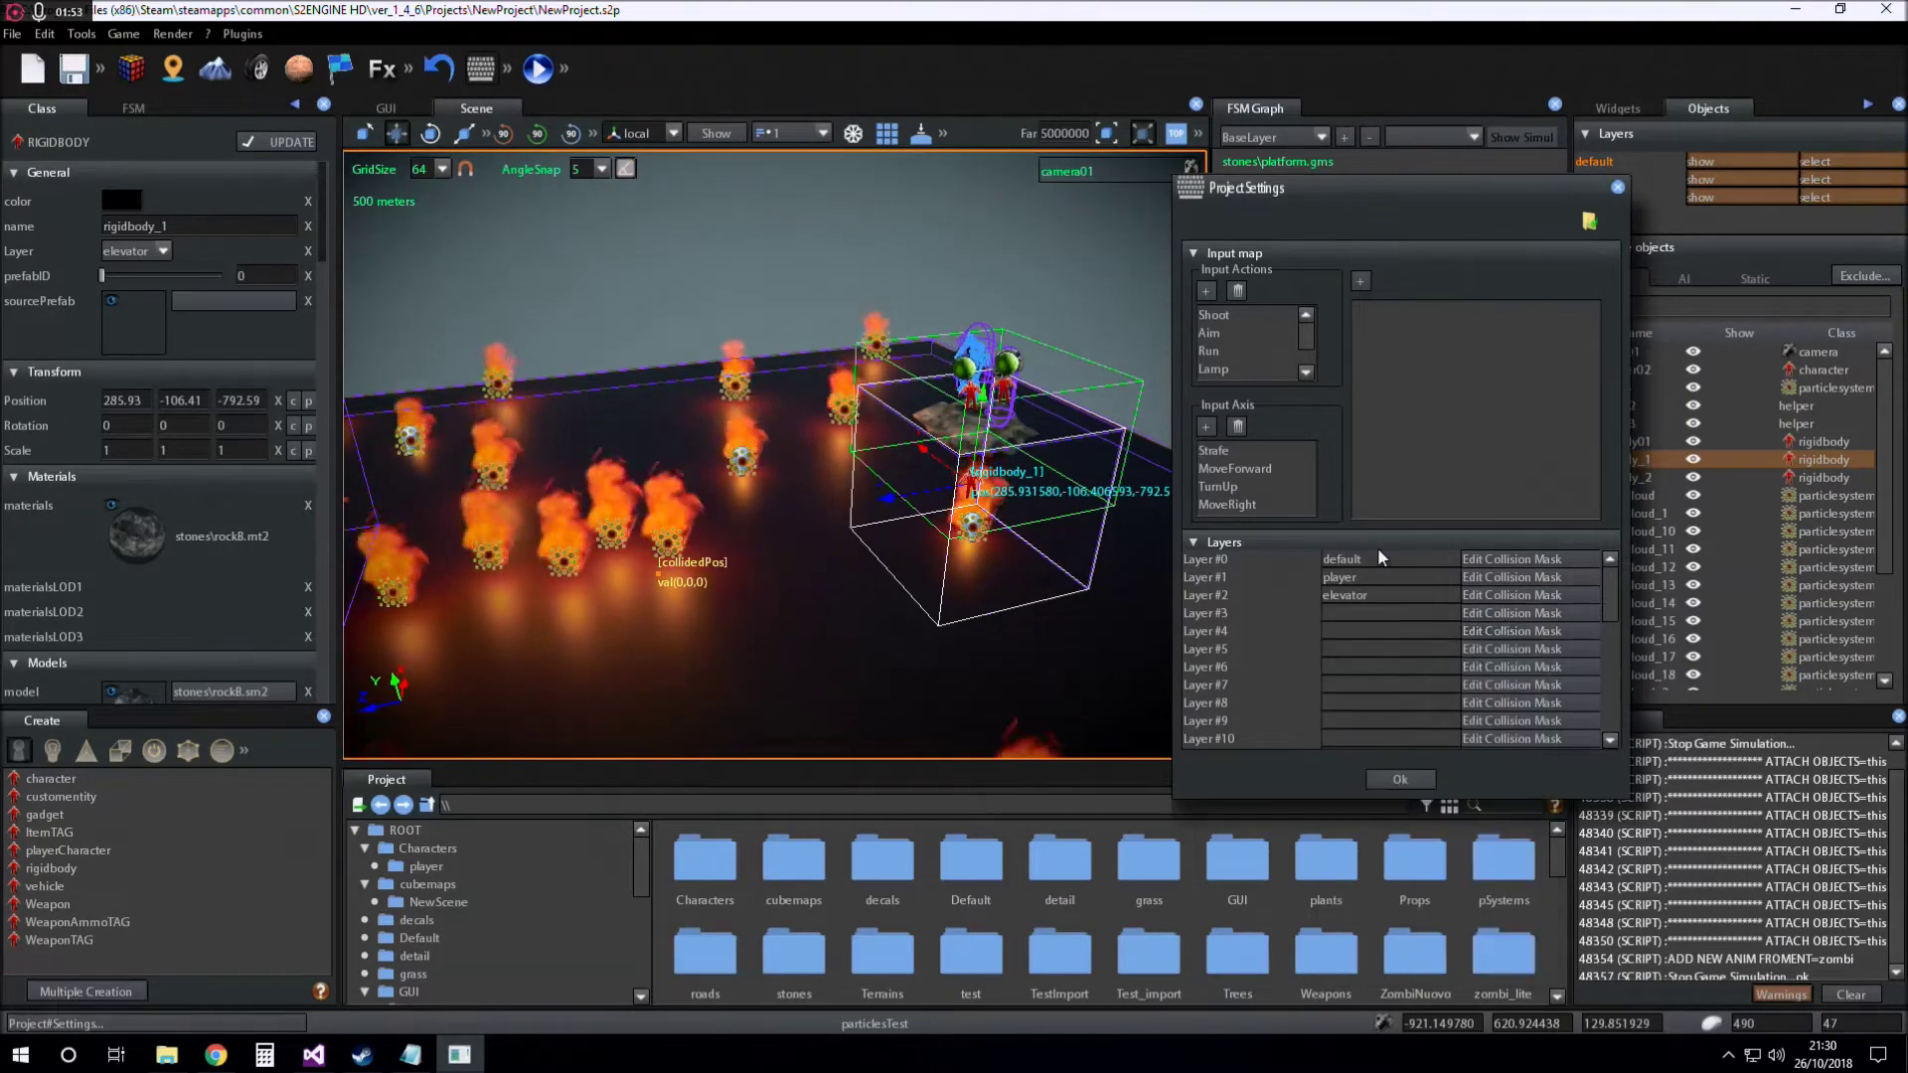
left_click(1402, 780)
mouse_move(996, 611)
middle_mouse_down()
mouse_move(789, 534)
mouse_move(811, 523)
middle_mouse_up()
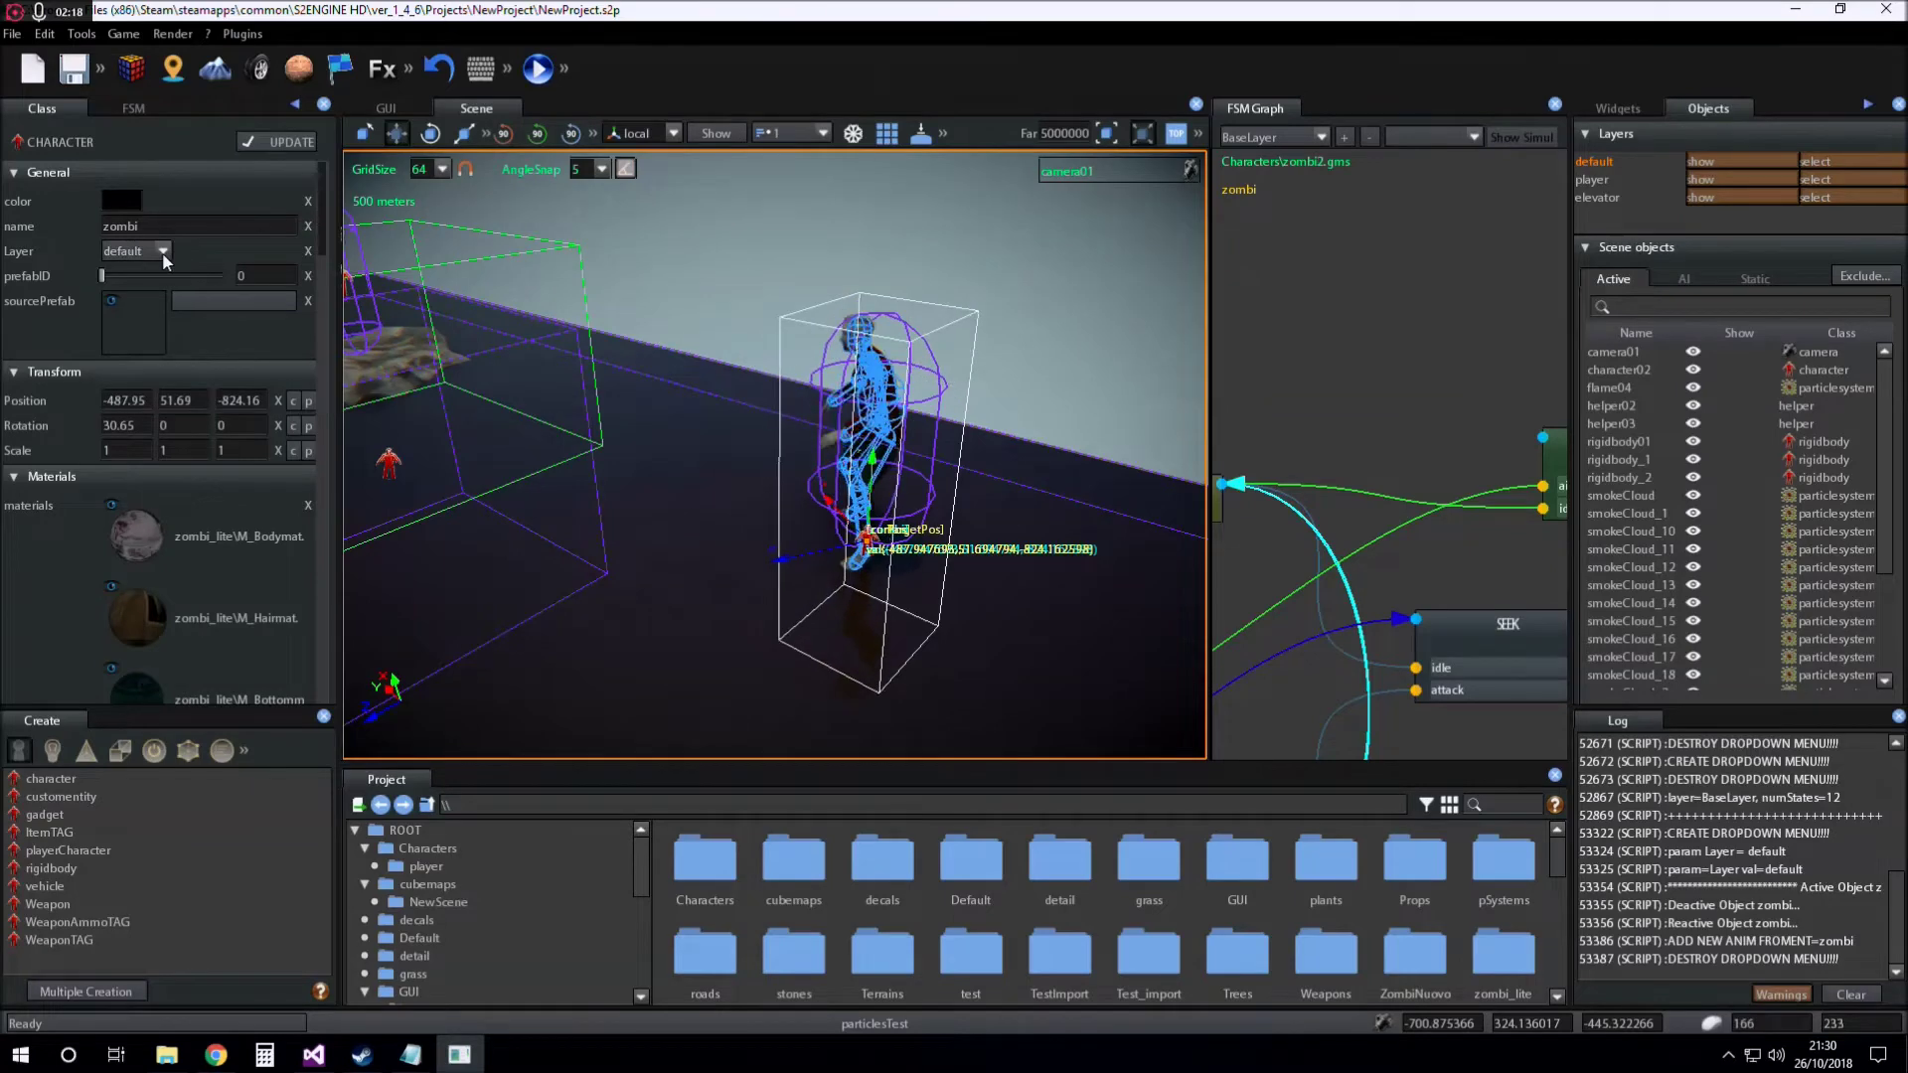
Select the floor cube in the viewport near the zombi character.
middle_click_drag(388, 347, 575, 471)
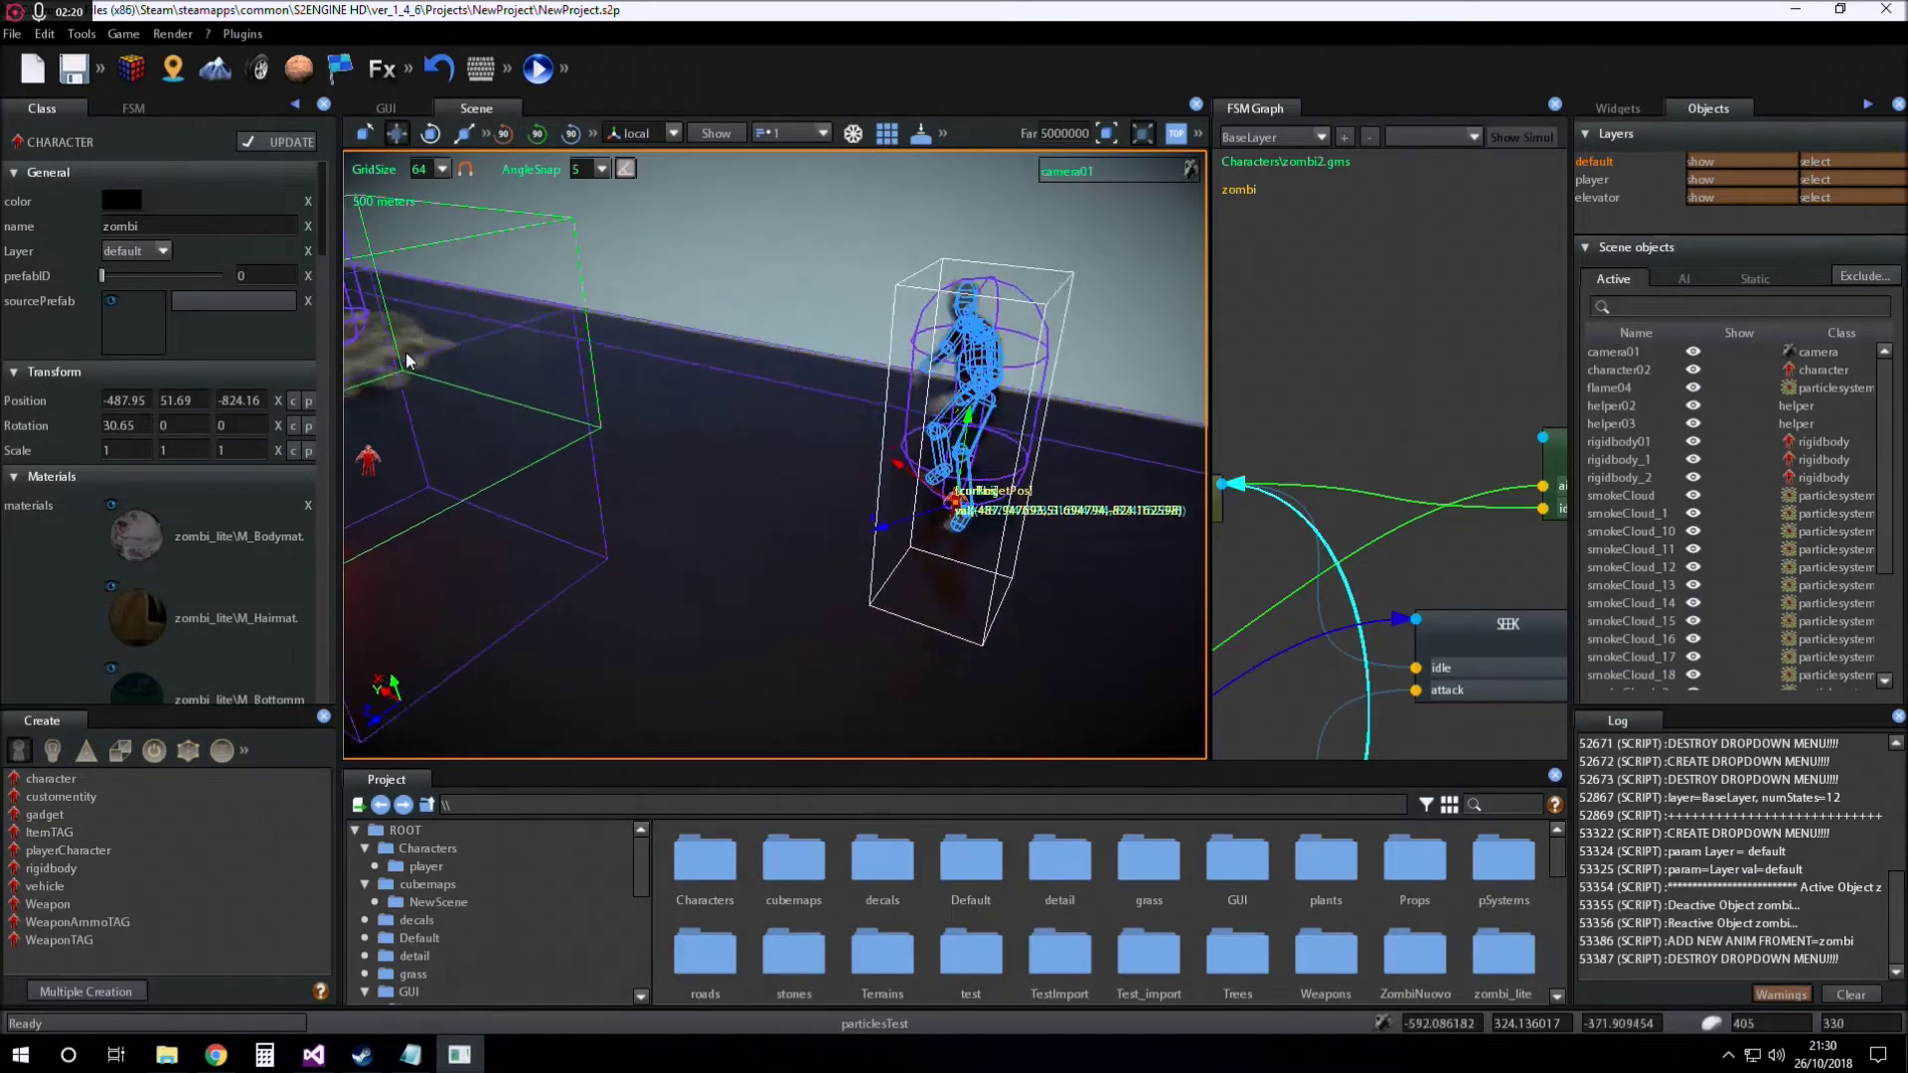
left_click(699, 462)
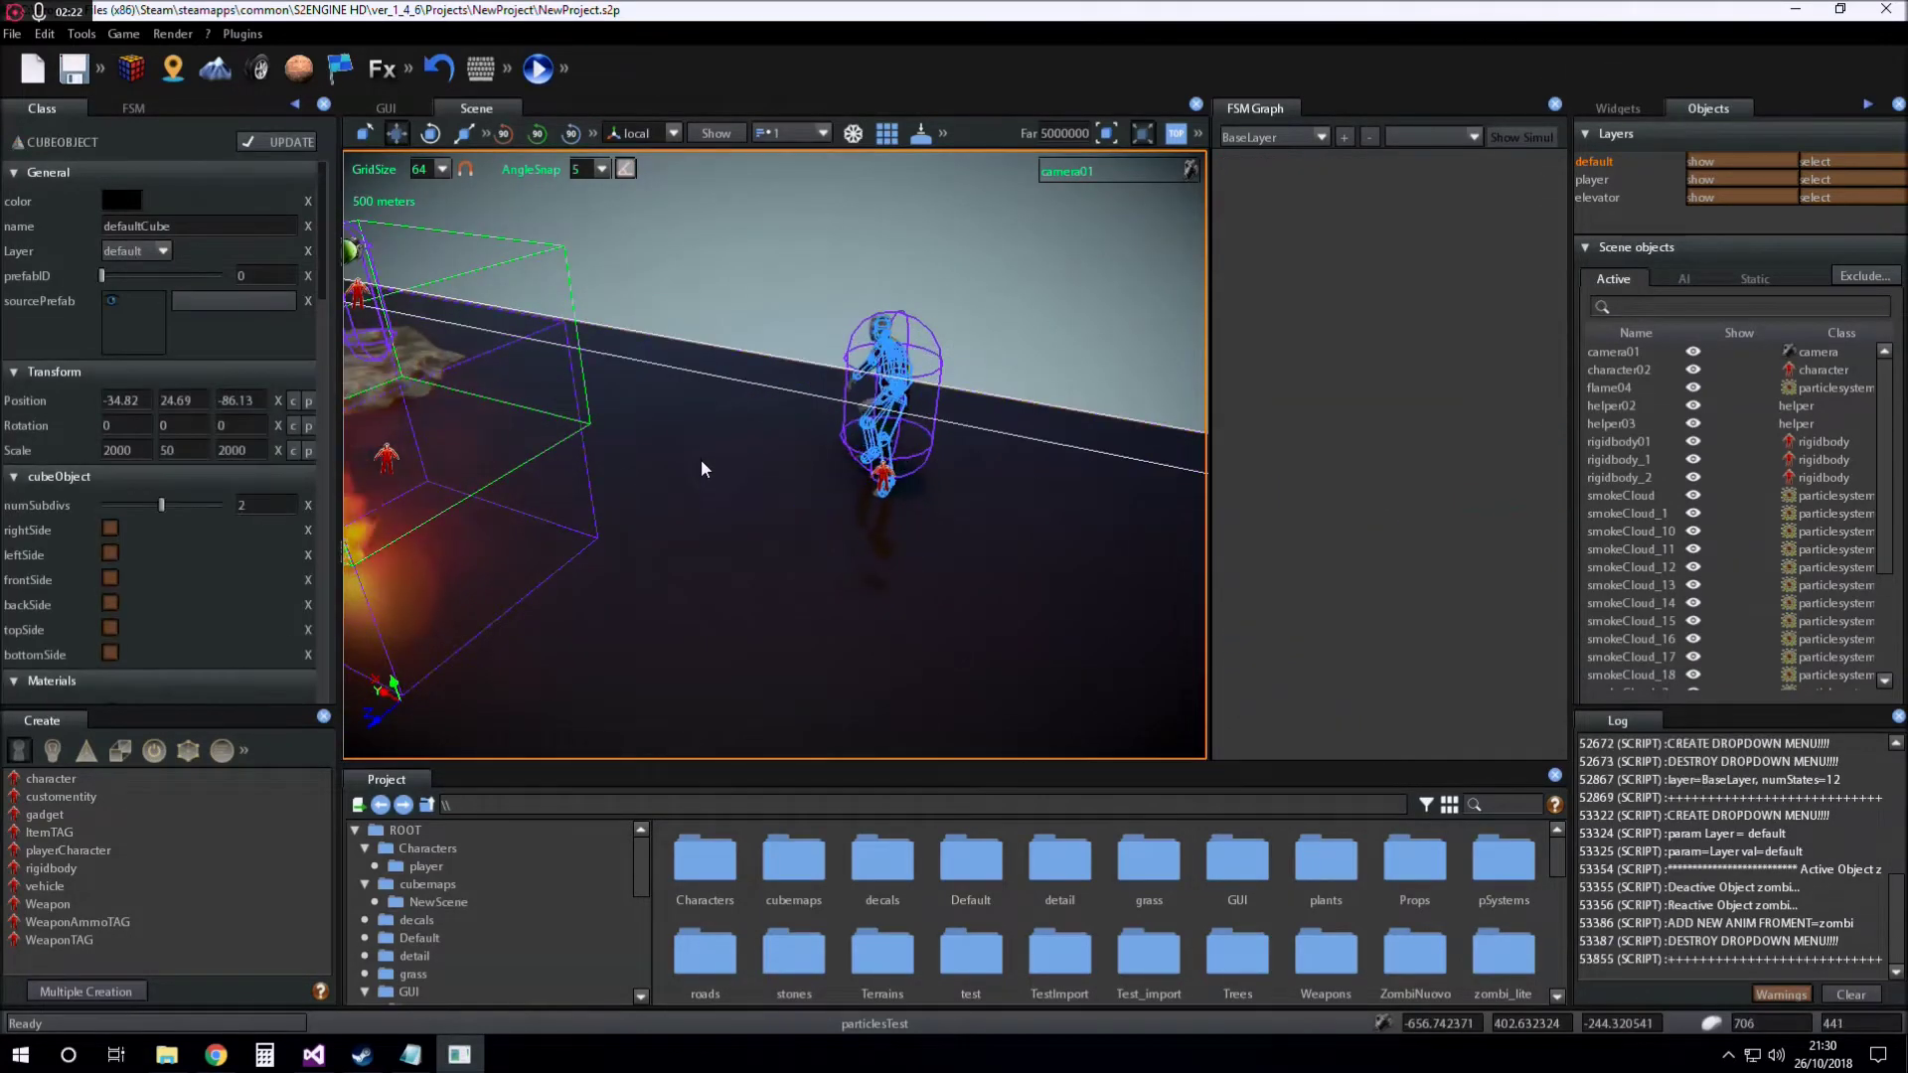
scroll(822, 529, "down", 2)
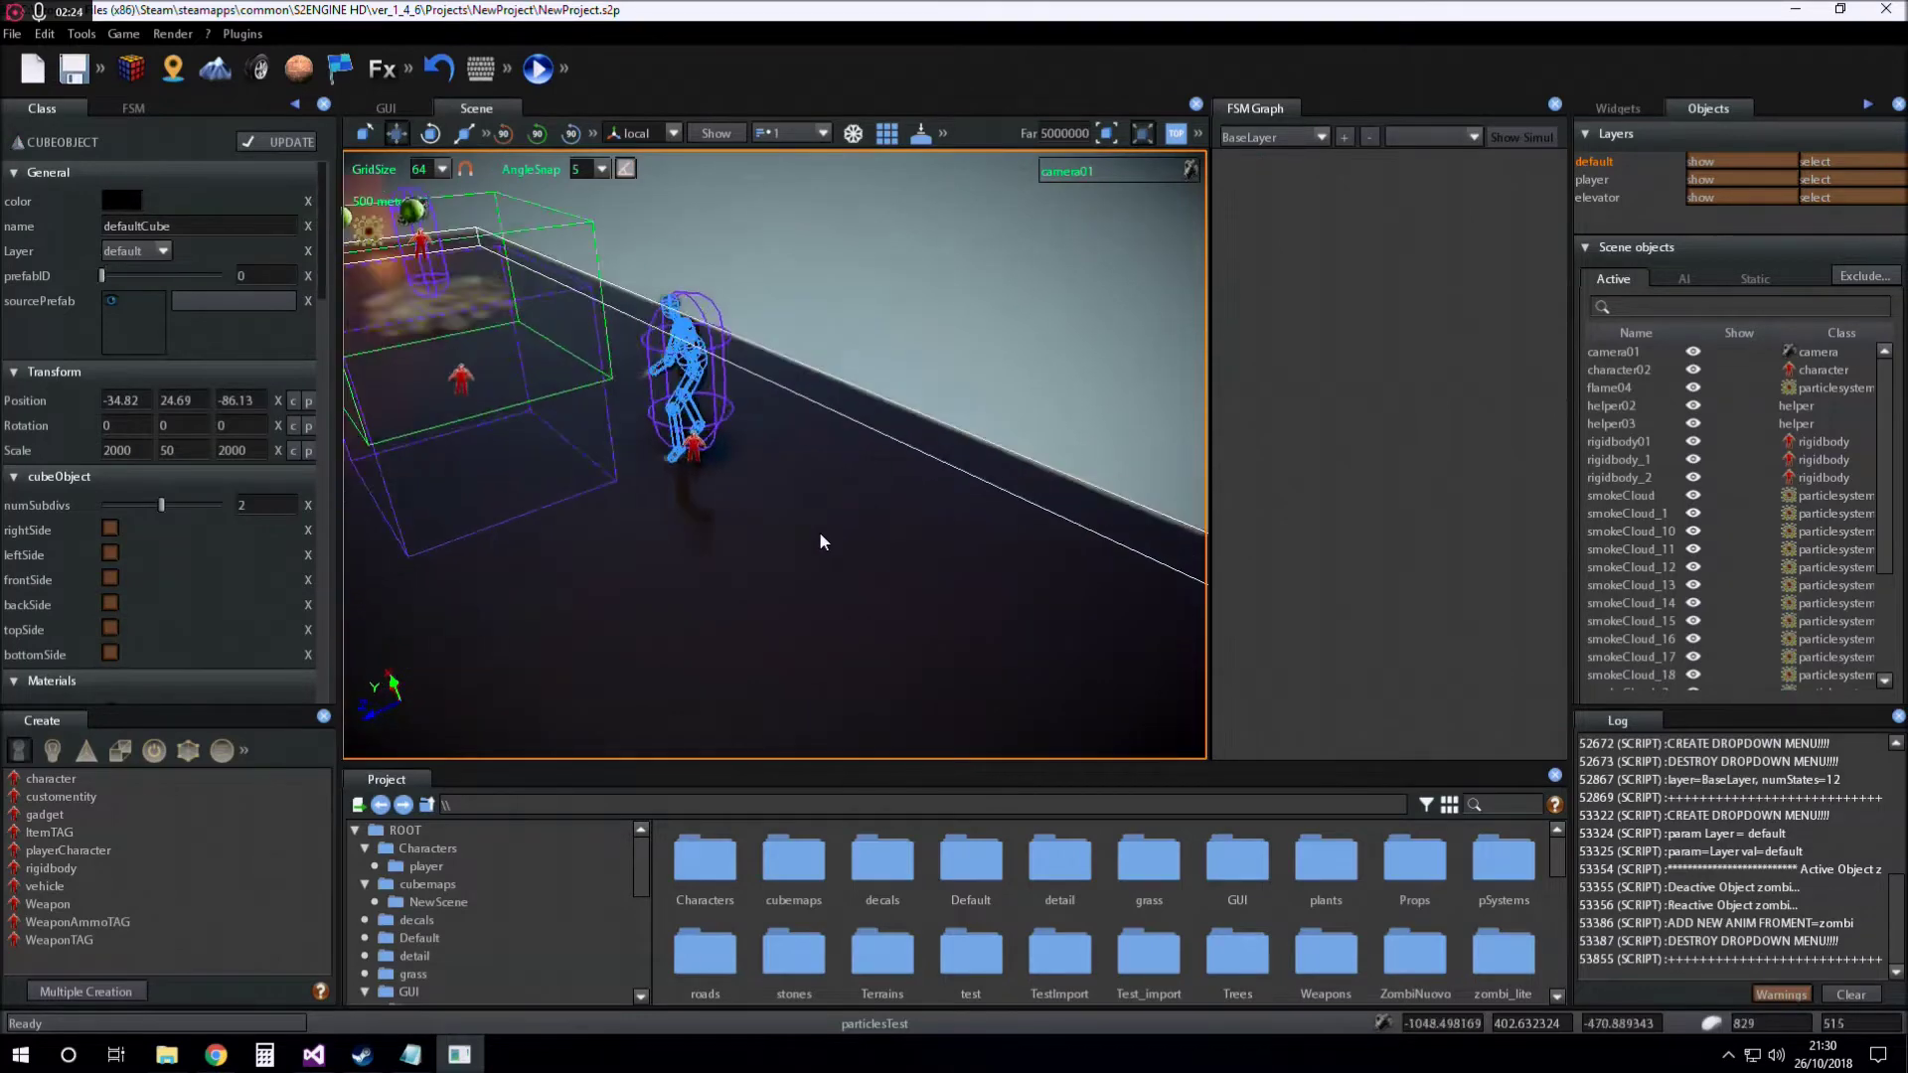
scroll(817, 532, "down", 2)
scroll(816, 522, "down", 2)
scroll(816, 523, "down", 2)
scroll(821, 526, "up", 2)
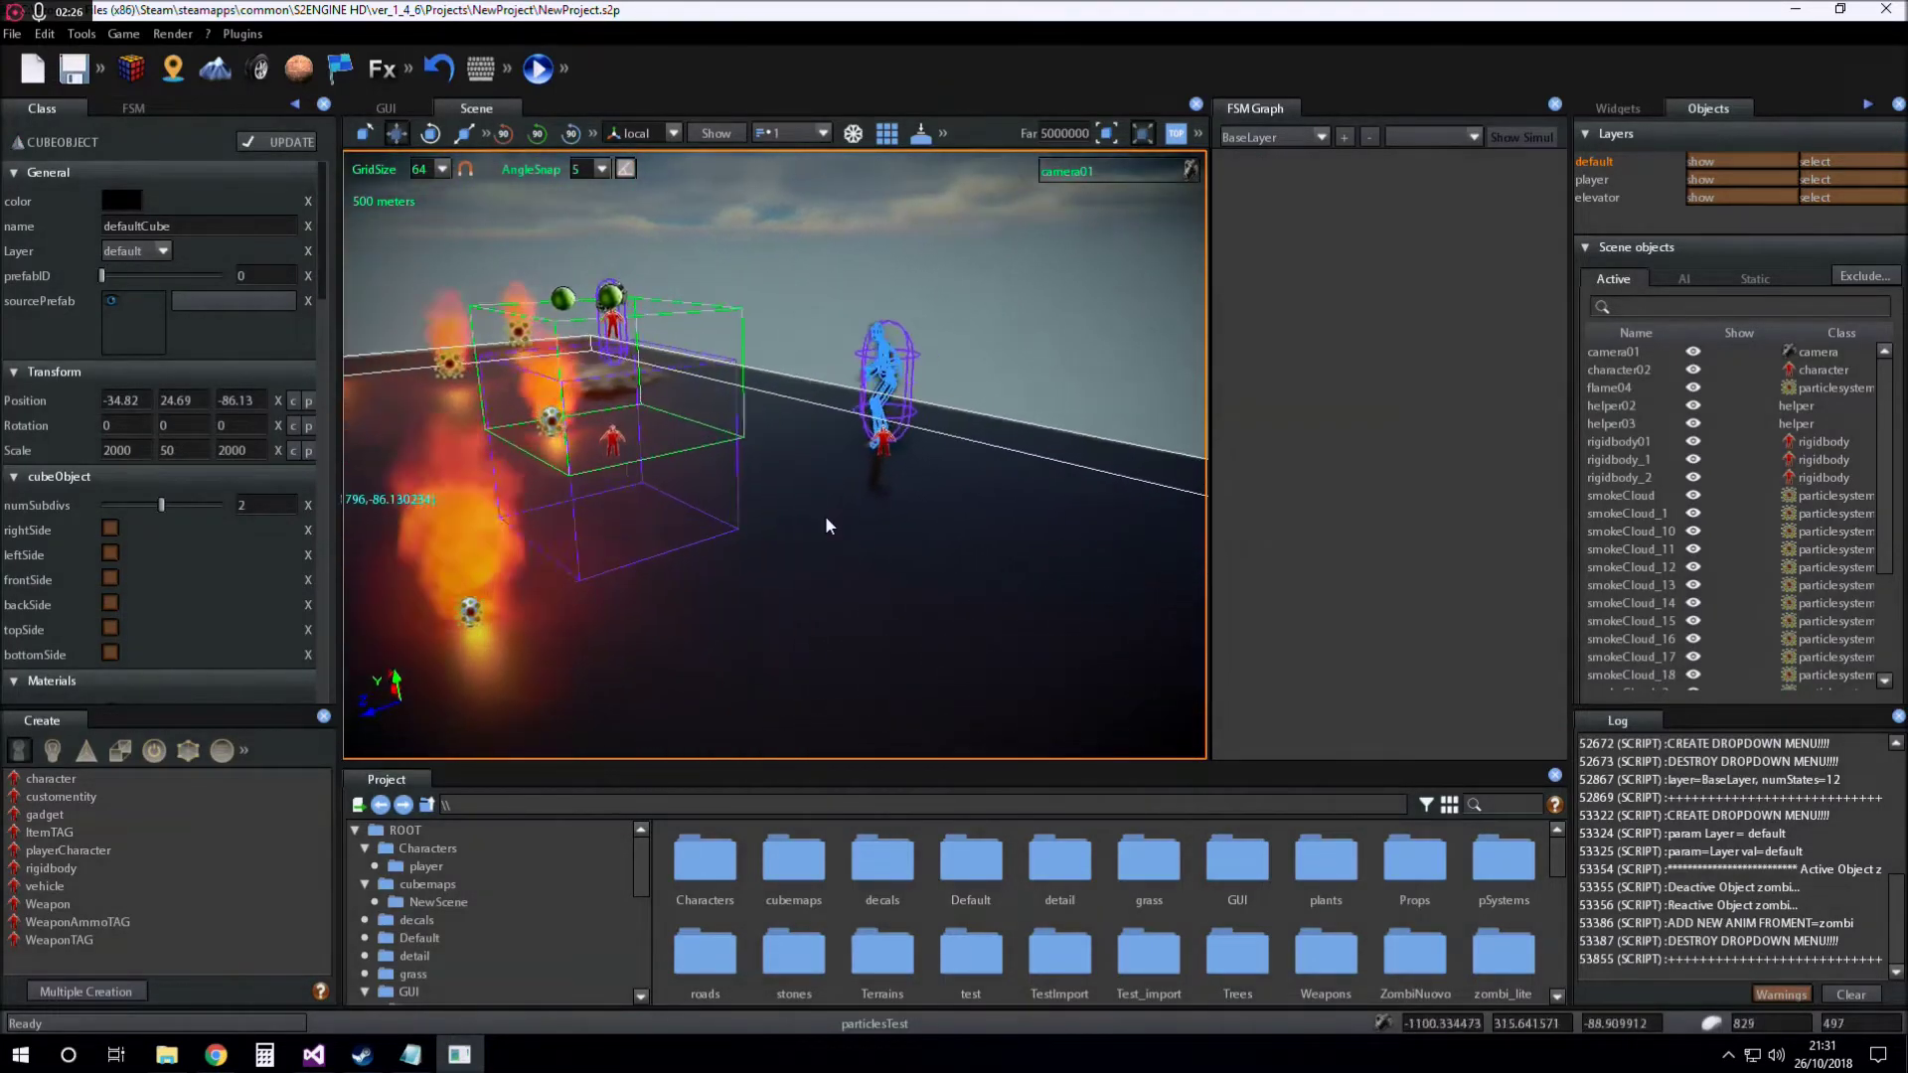
scroll(828, 521, "up", 2)
scroll(864, 521, "up", 2)
scroll(894, 528, "up", 1)
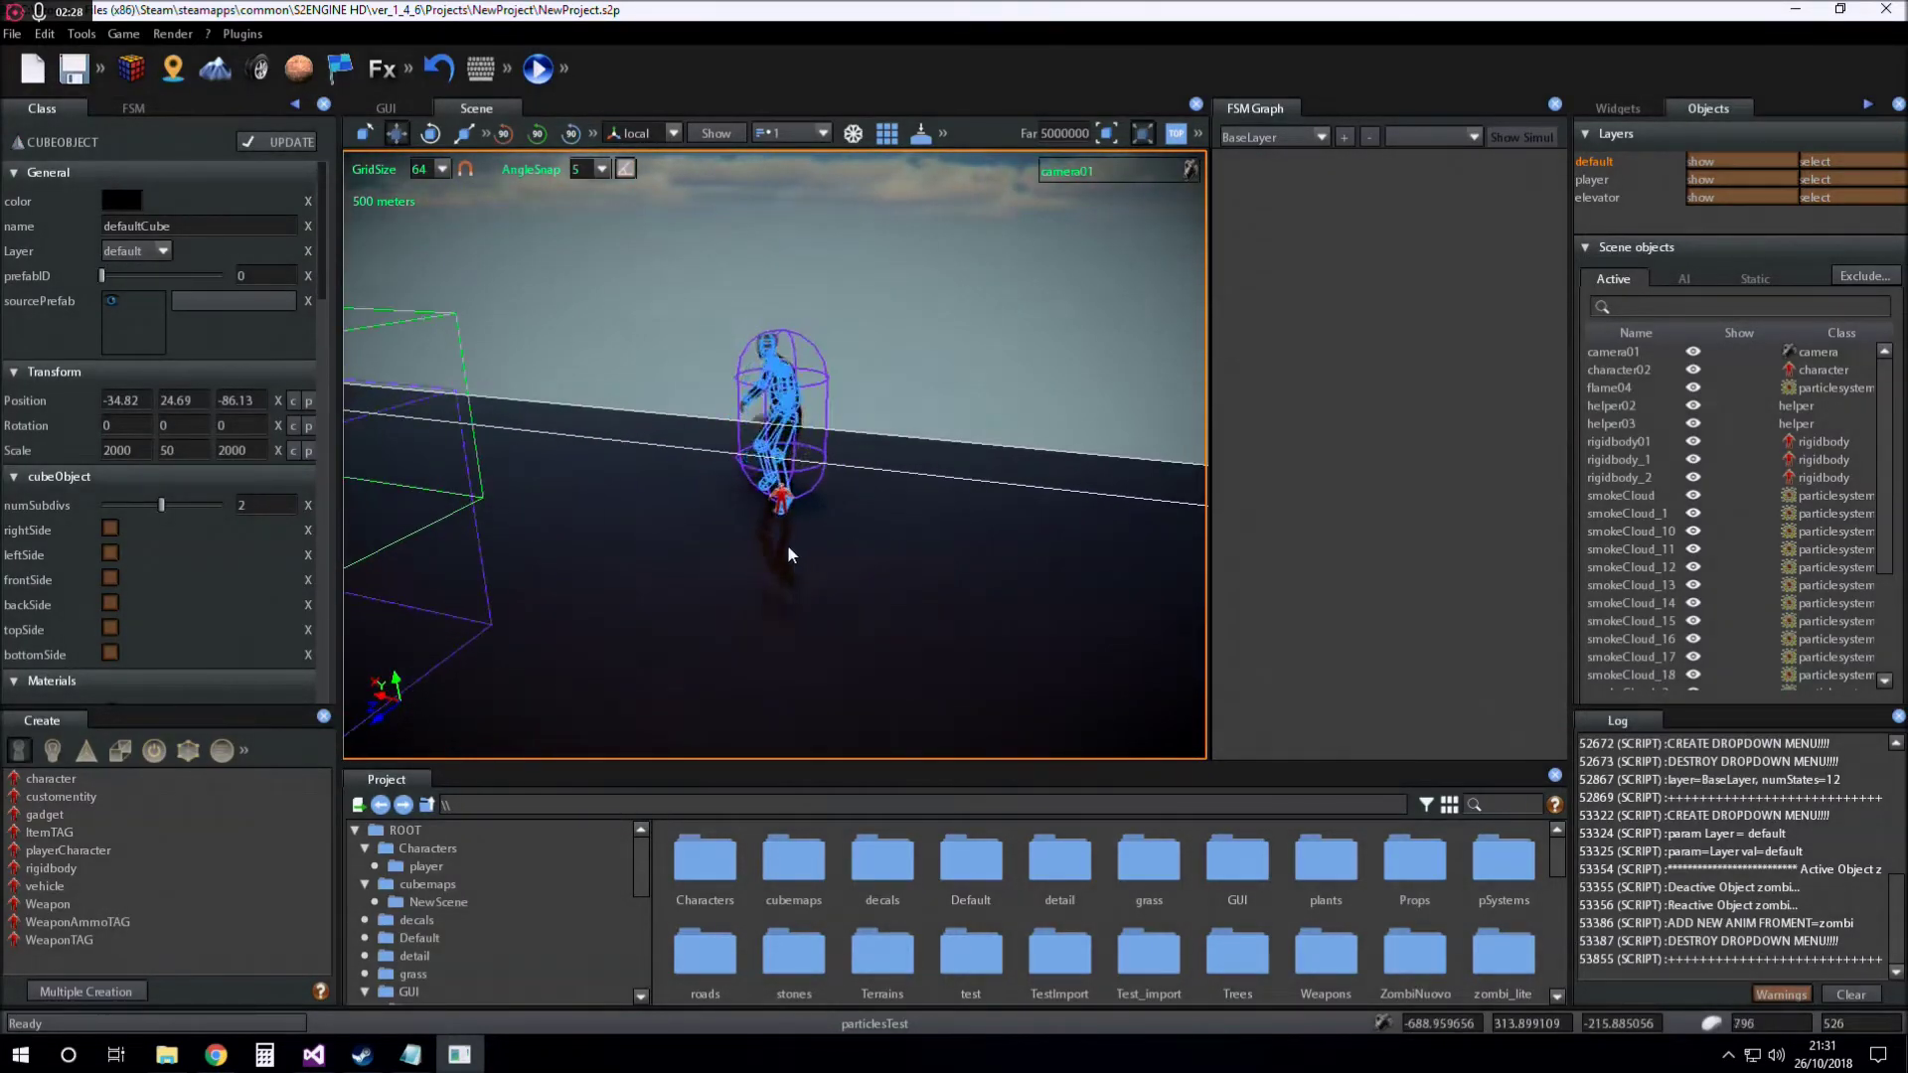
scroll(787, 544, "up", 2)
scroll(791, 540, "up", 1)
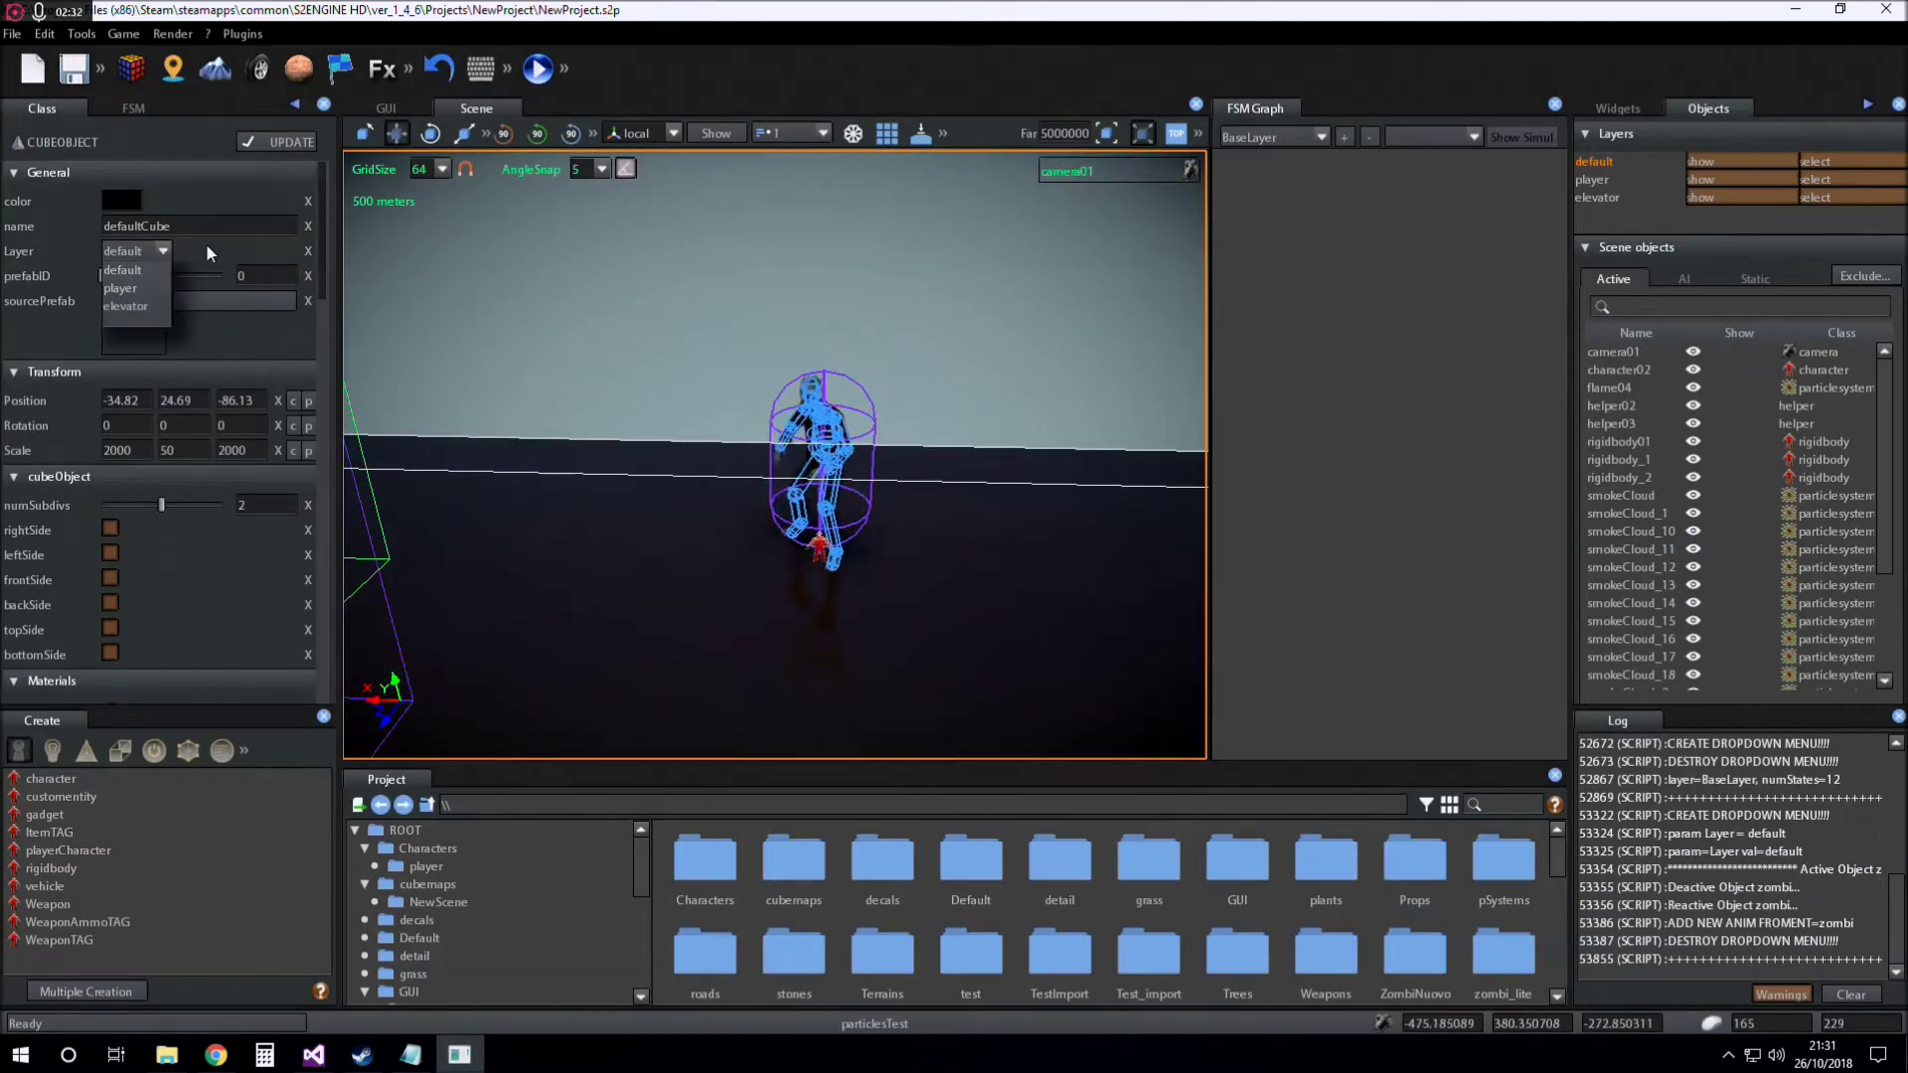
Confirm Layer #0 collides with default and player only, then select the zombi character.
left_click(481, 67)
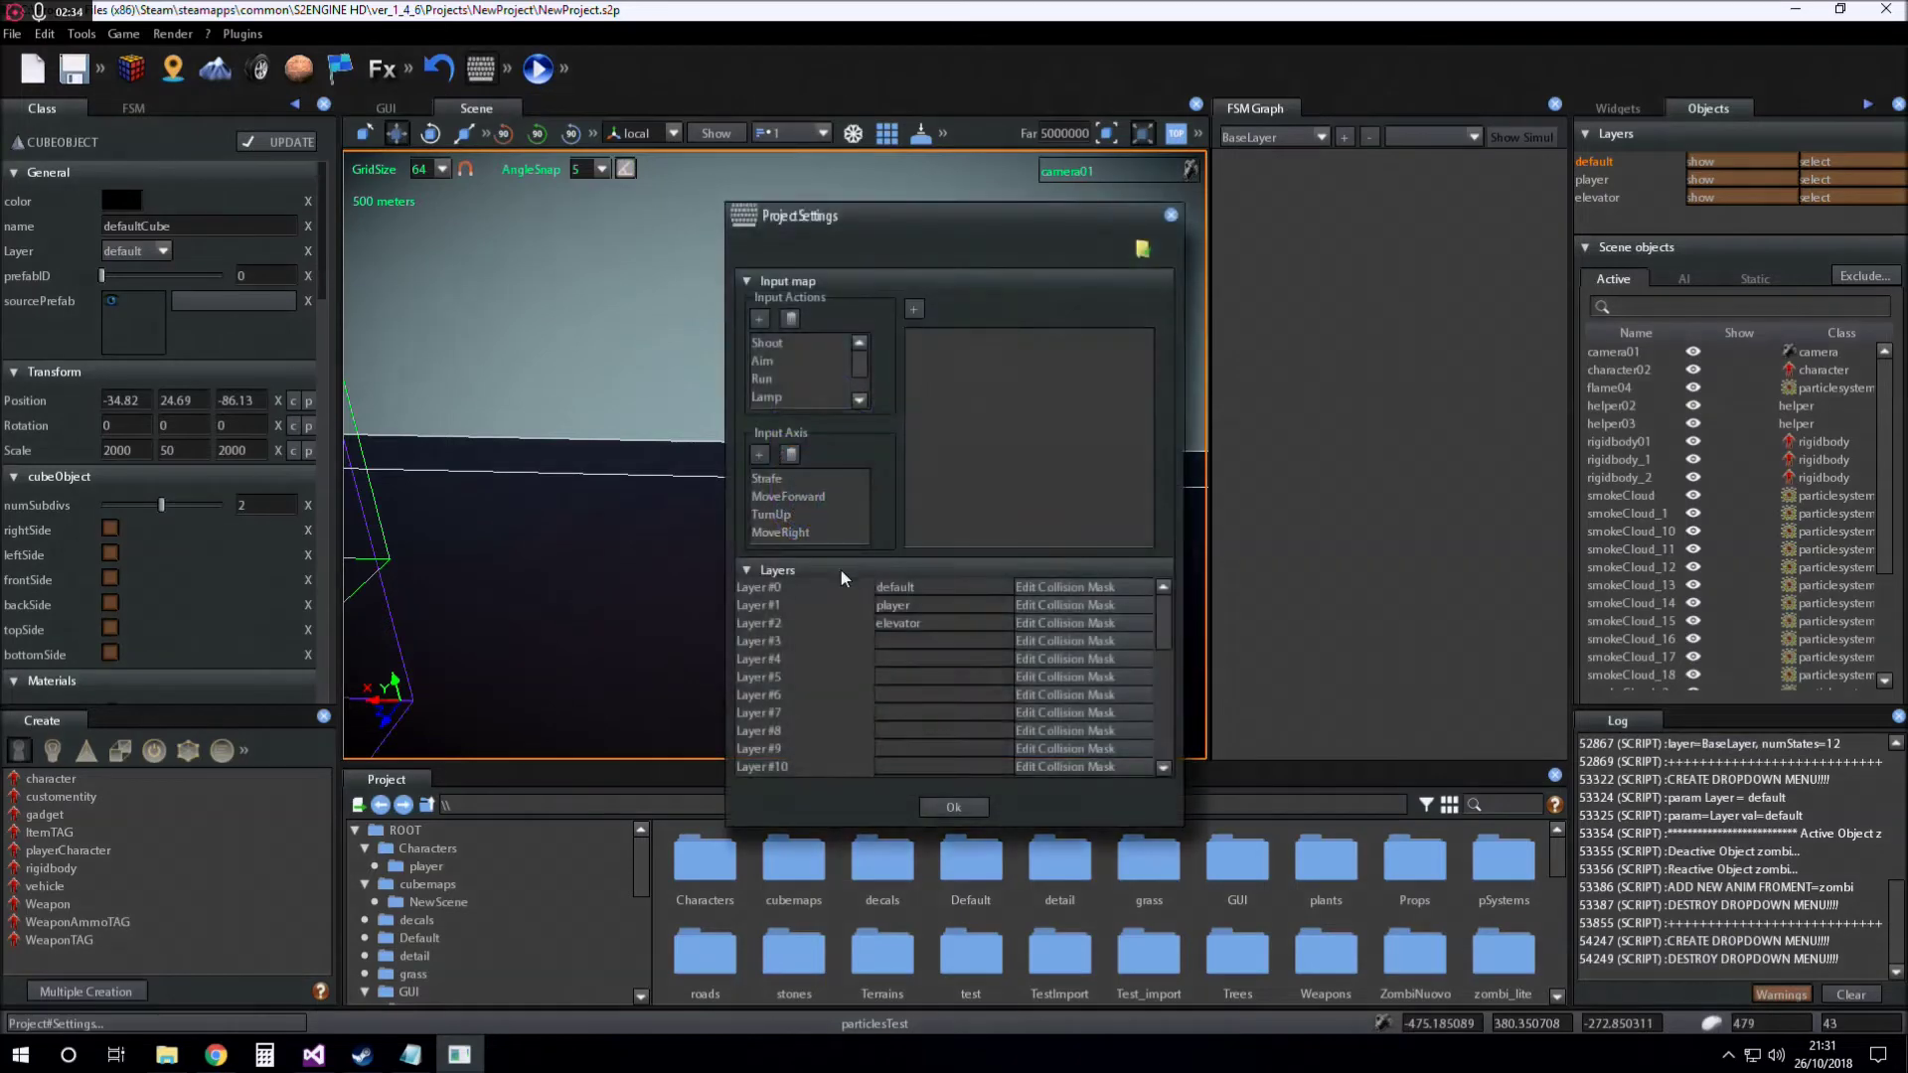
left_click(1039, 591)
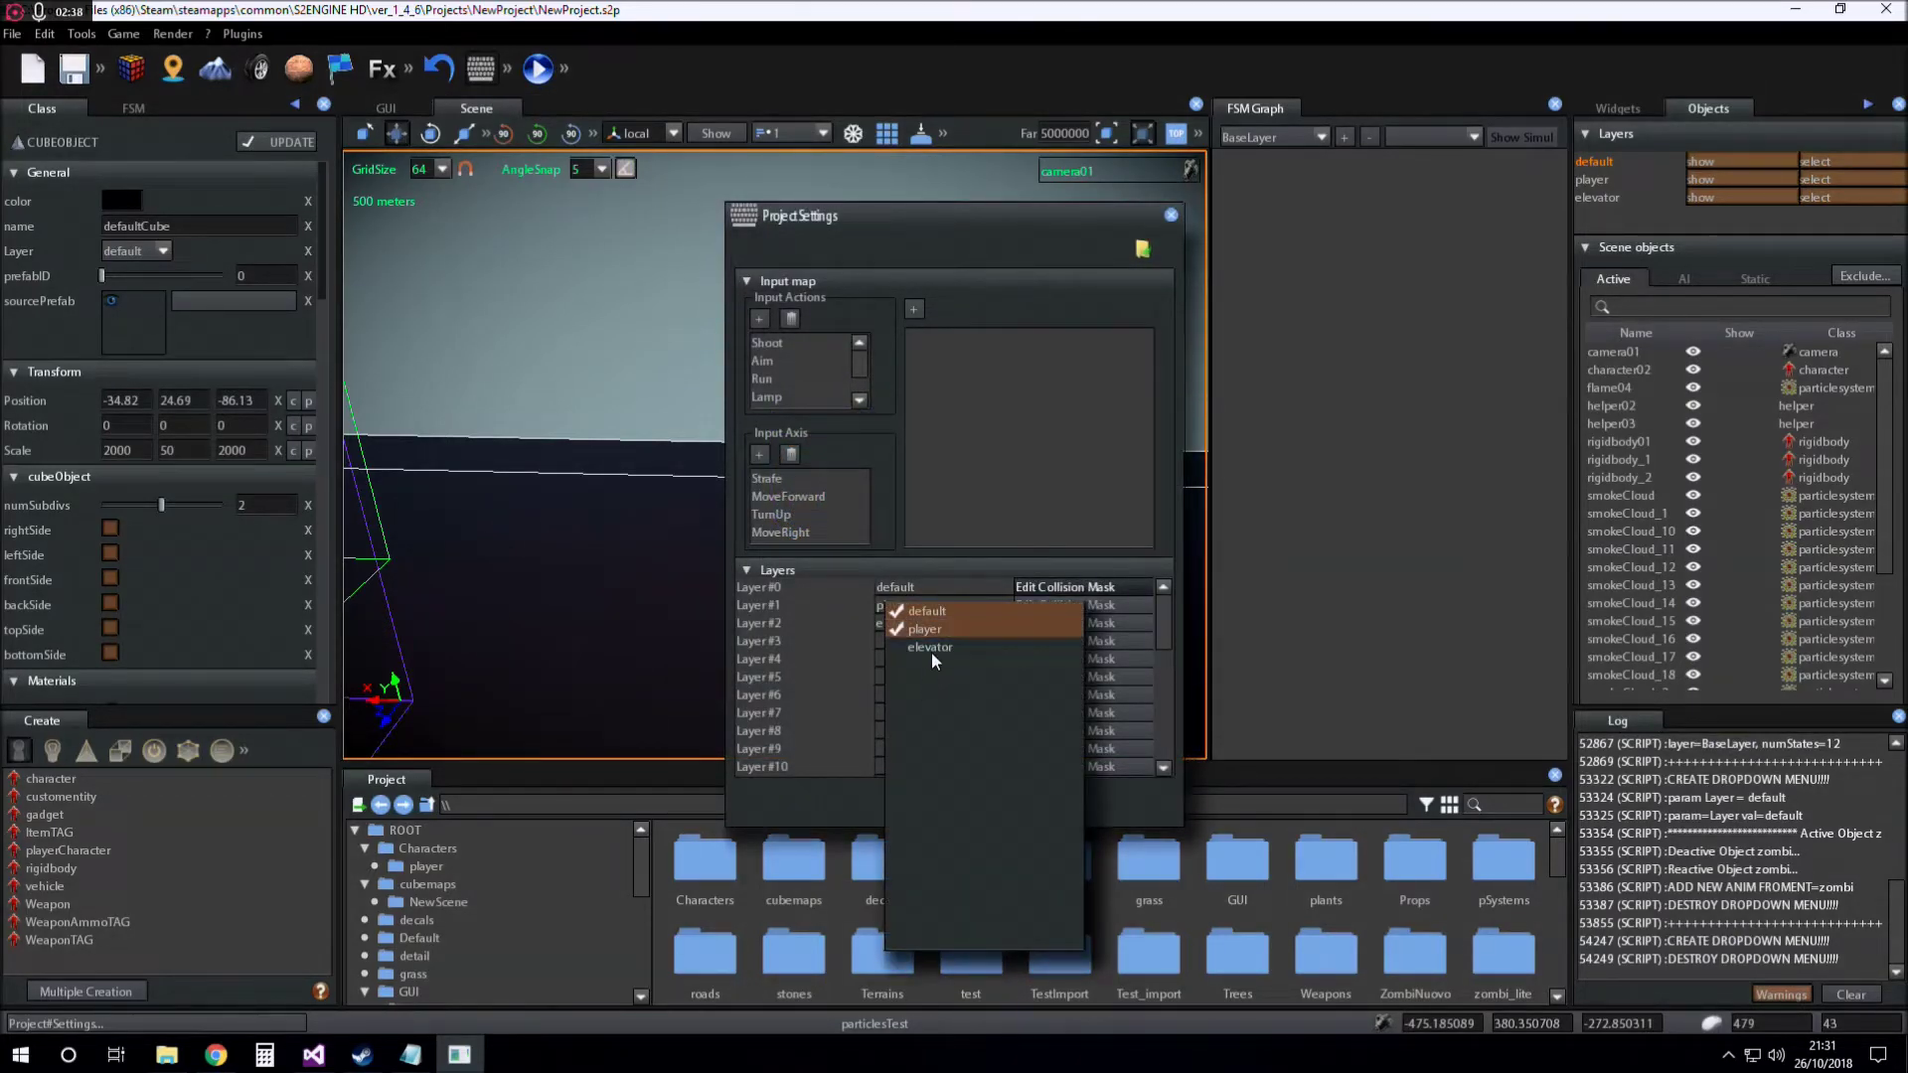
left_click_drag(896, 220, 1210, 237)
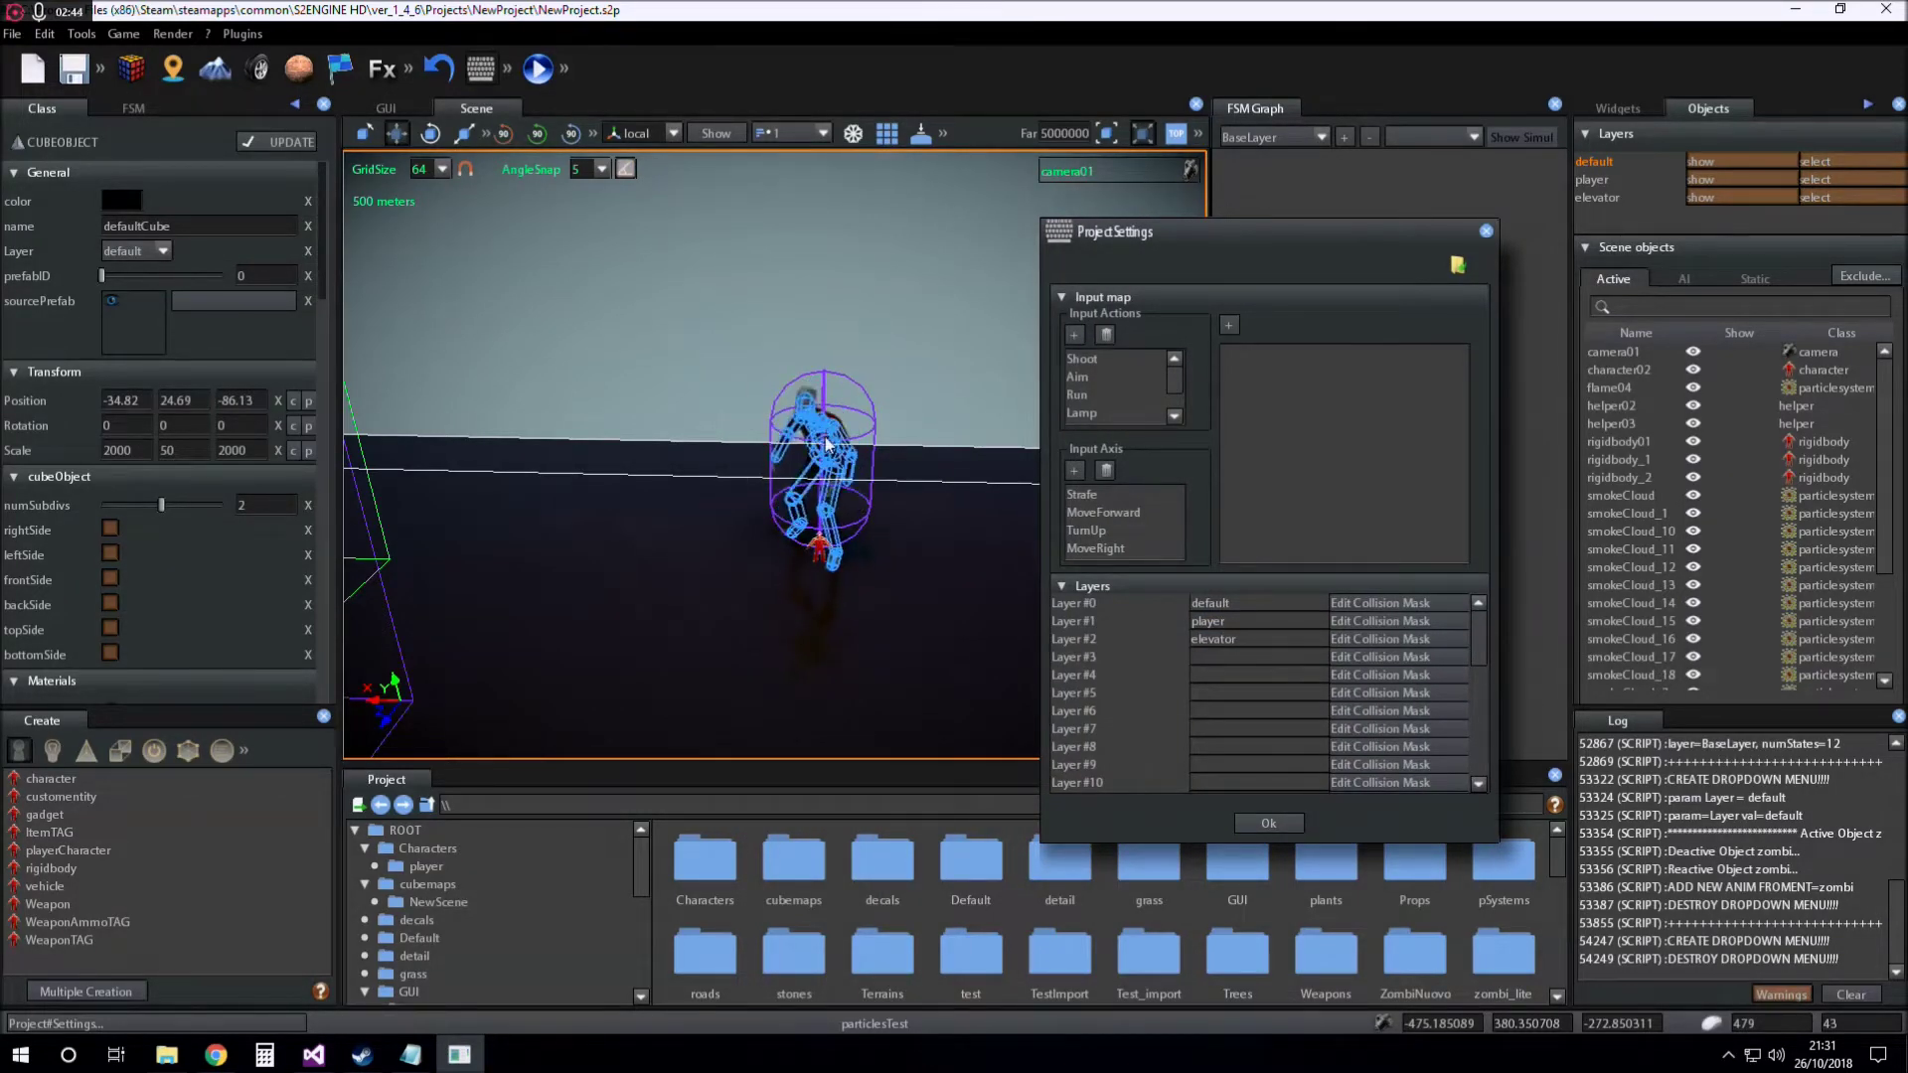
left_click(1268, 825)
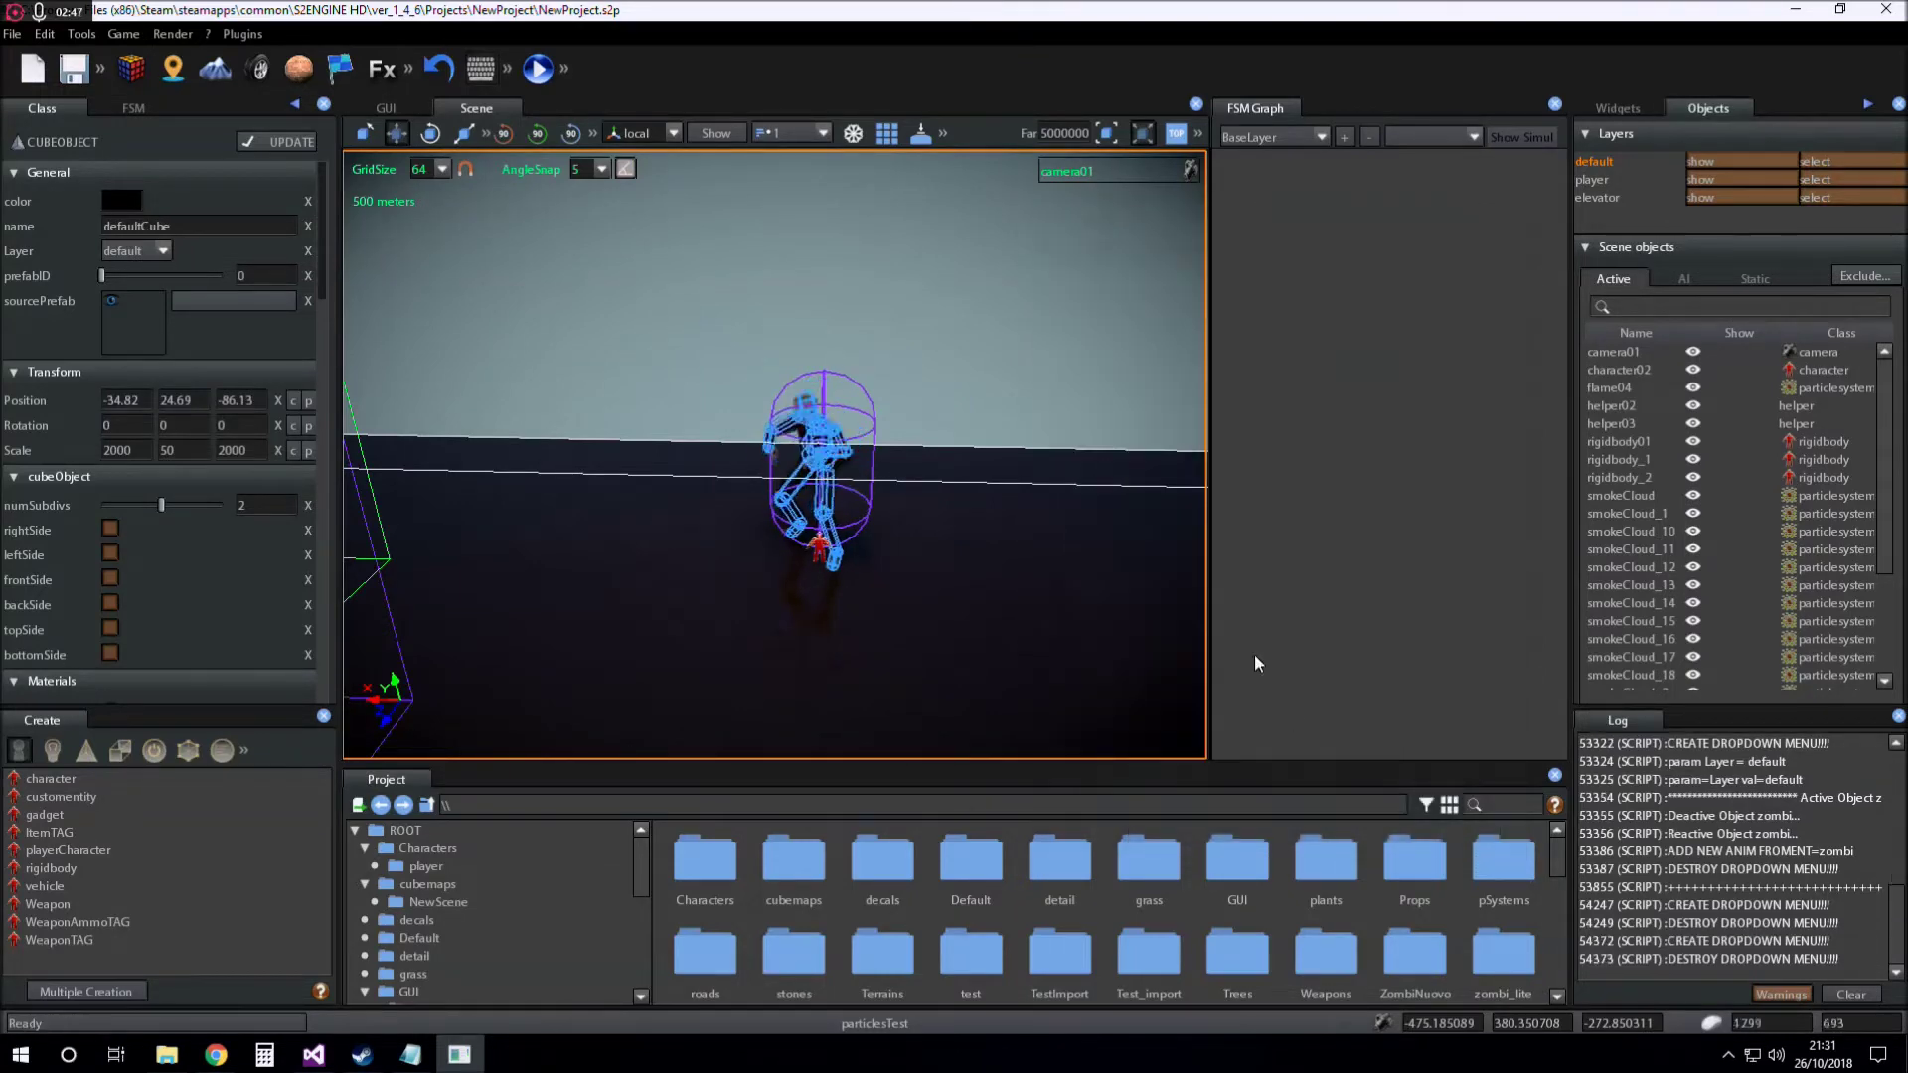
left_click(819, 450)
Move the zombi to the elevator layer, unfreeze objects to test, then return it to default.
left_click(164, 253)
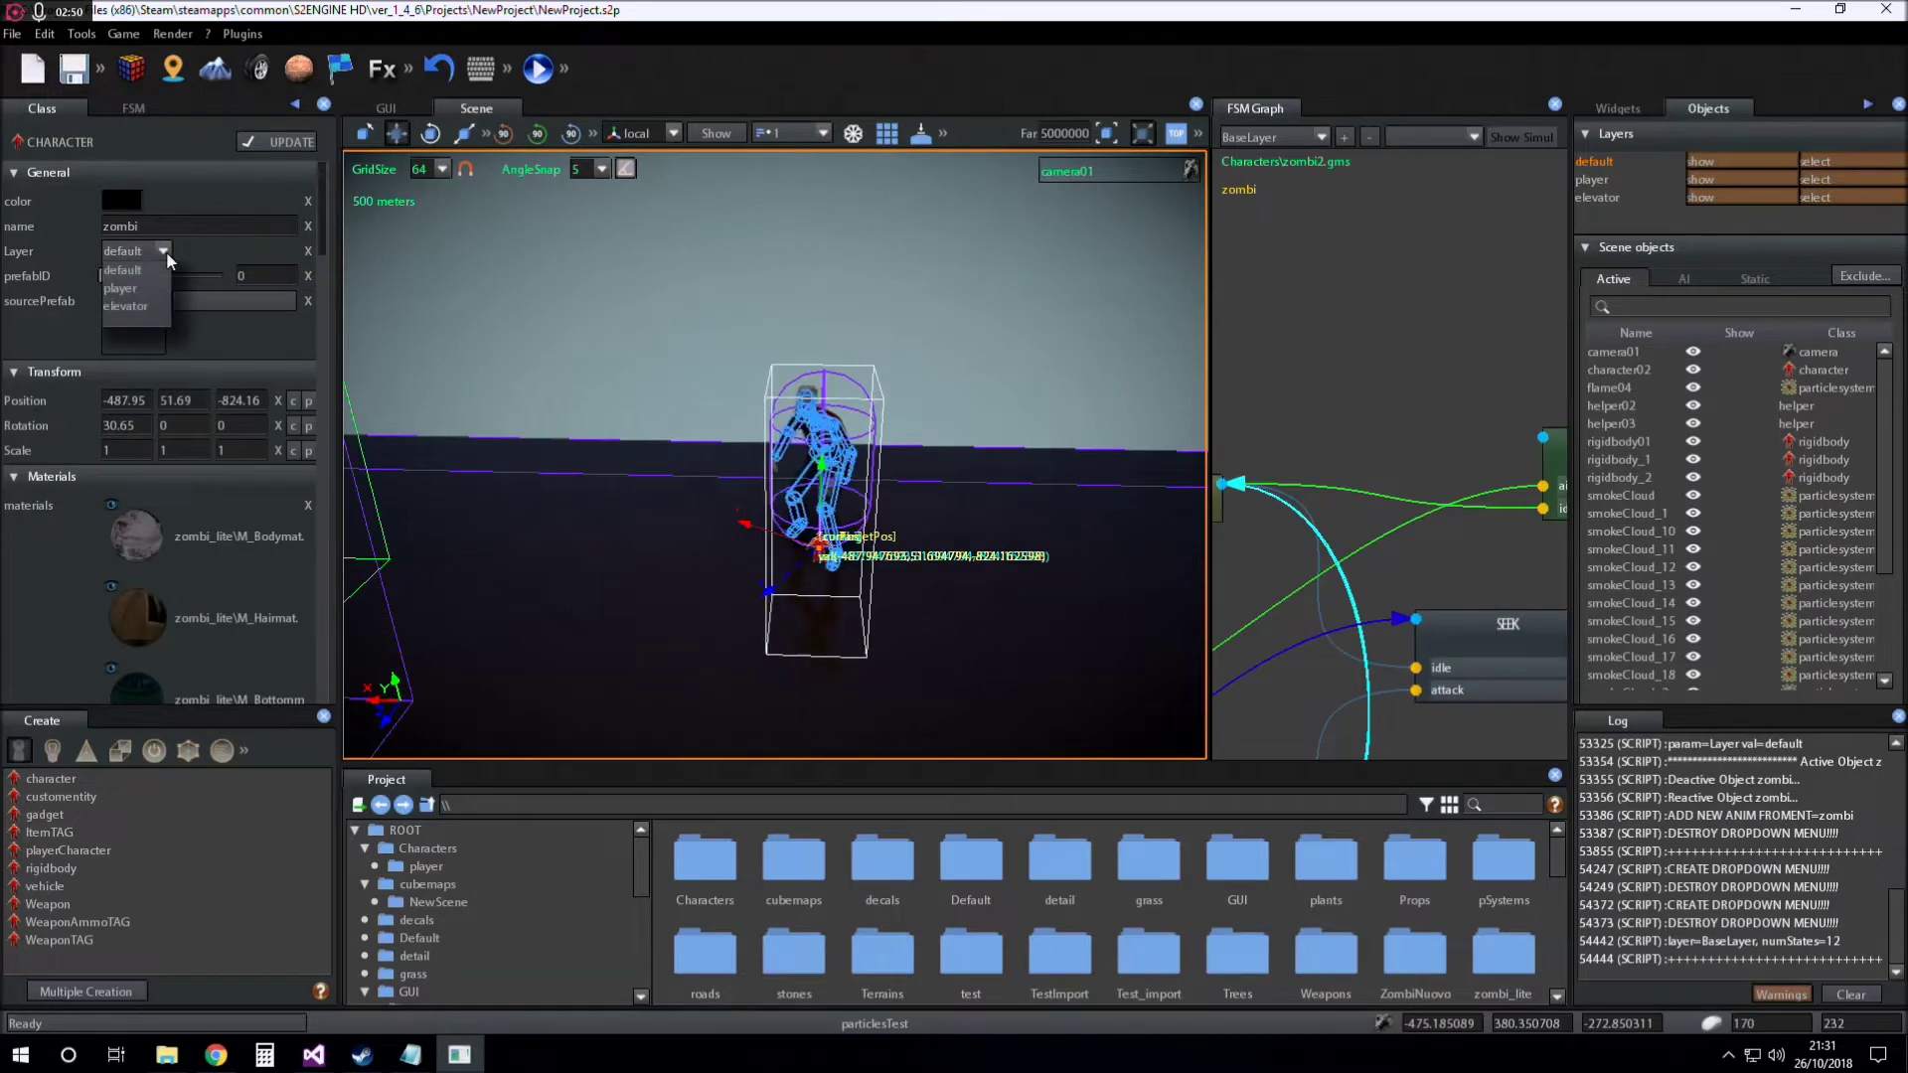
left_click(135, 306)
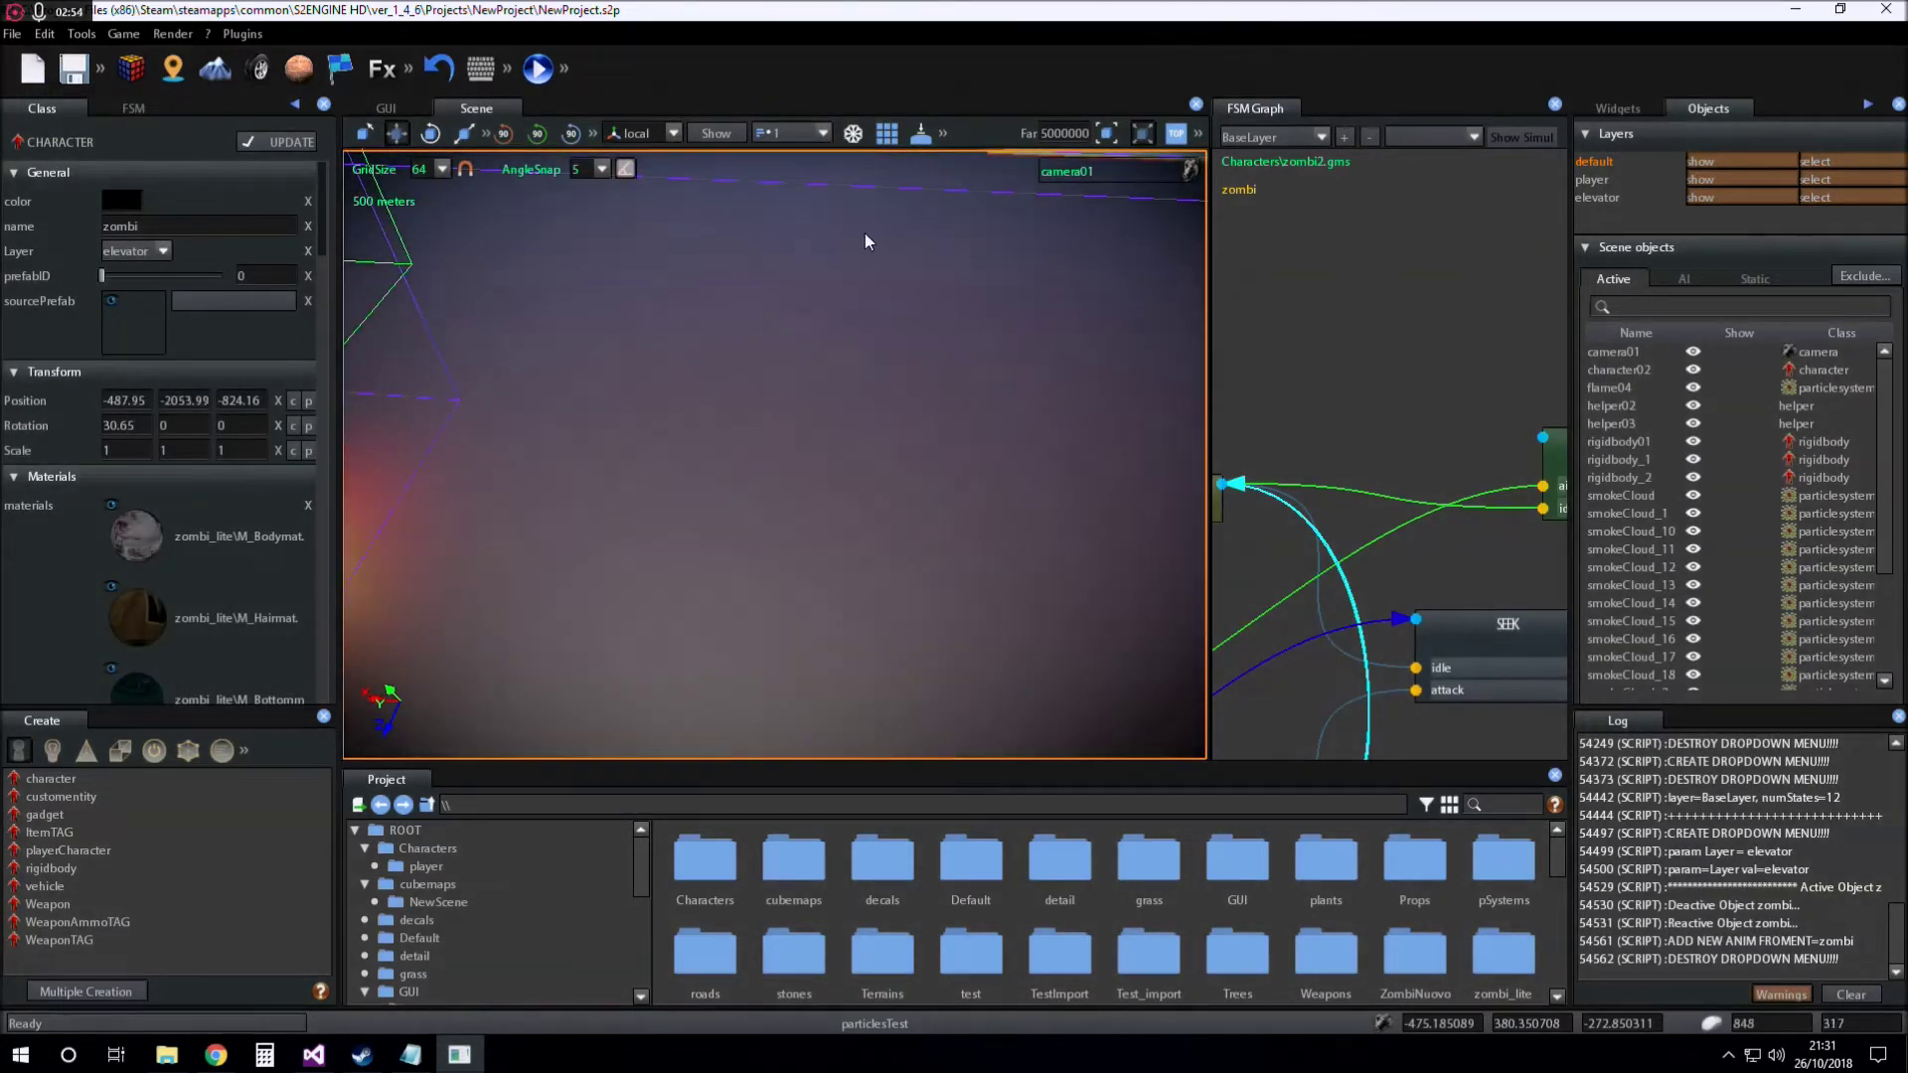
left_click(855, 135)
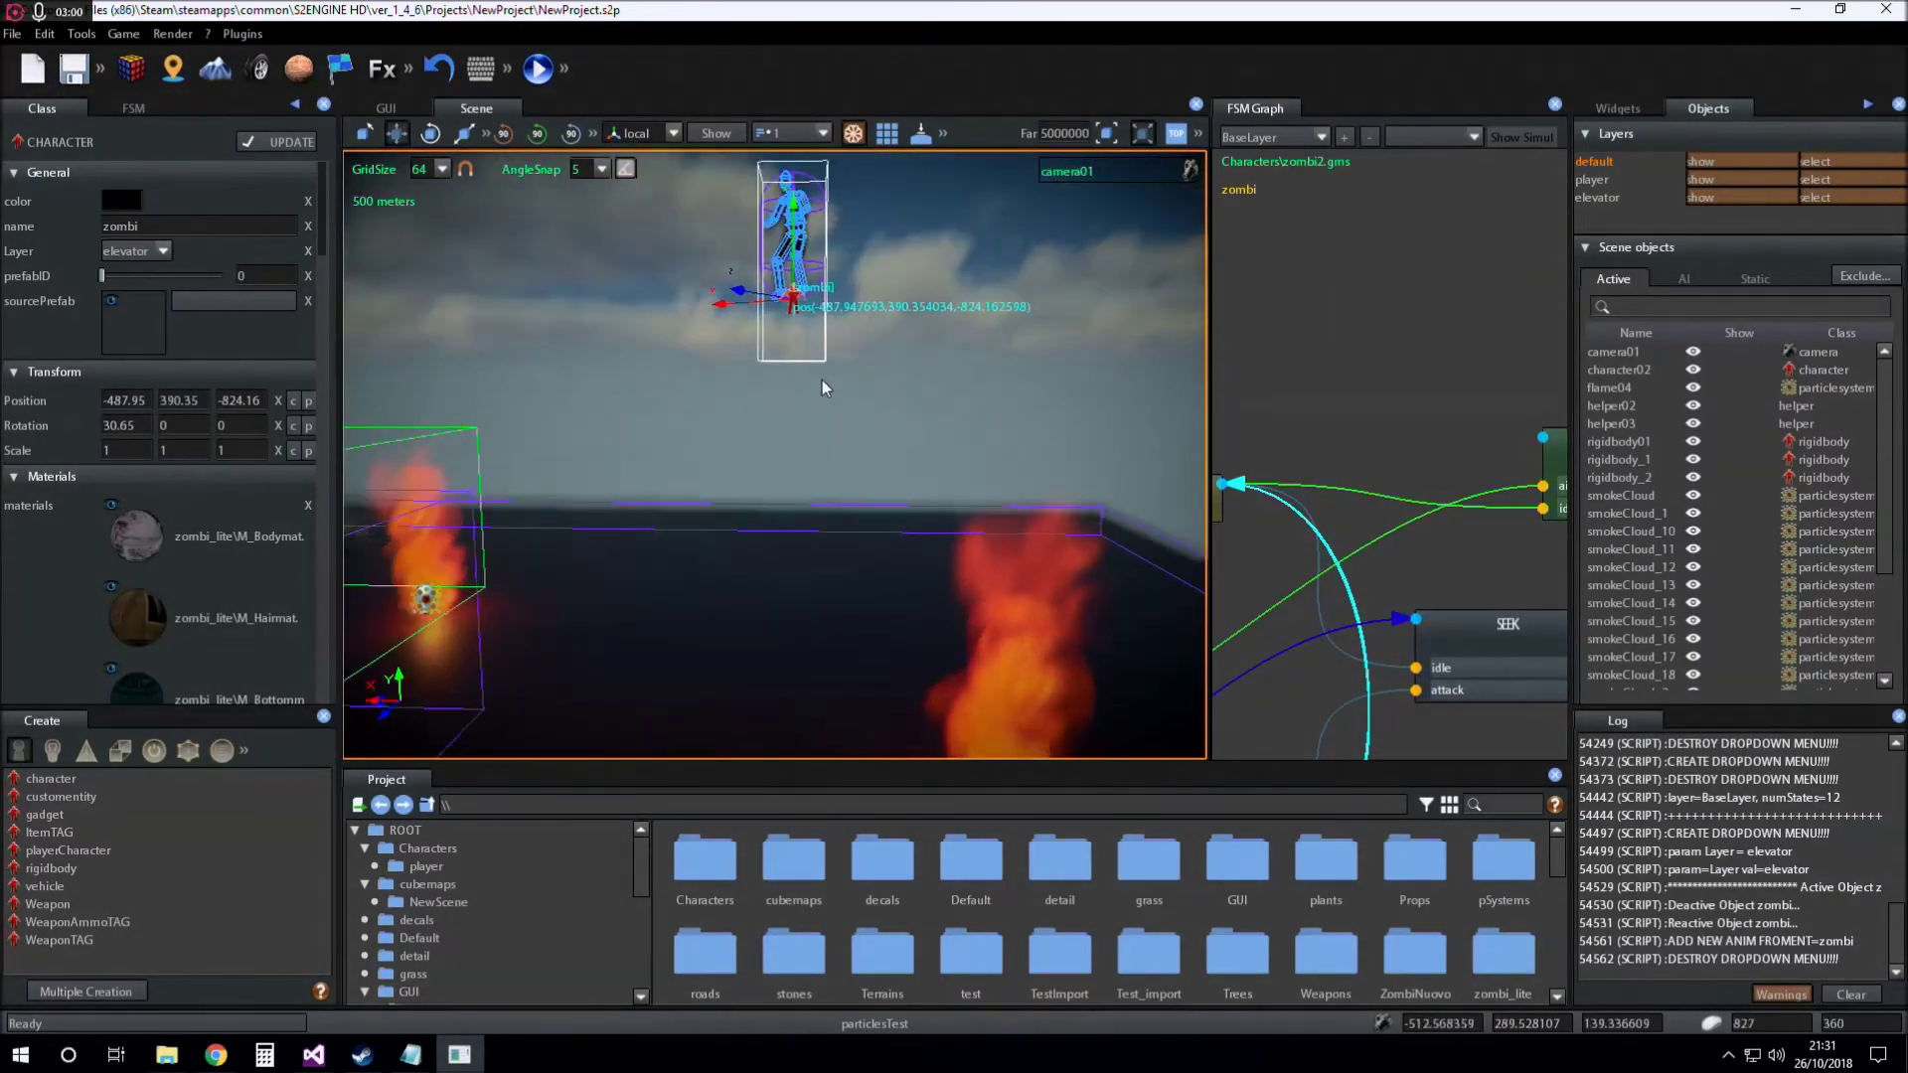
left_click(162, 252)
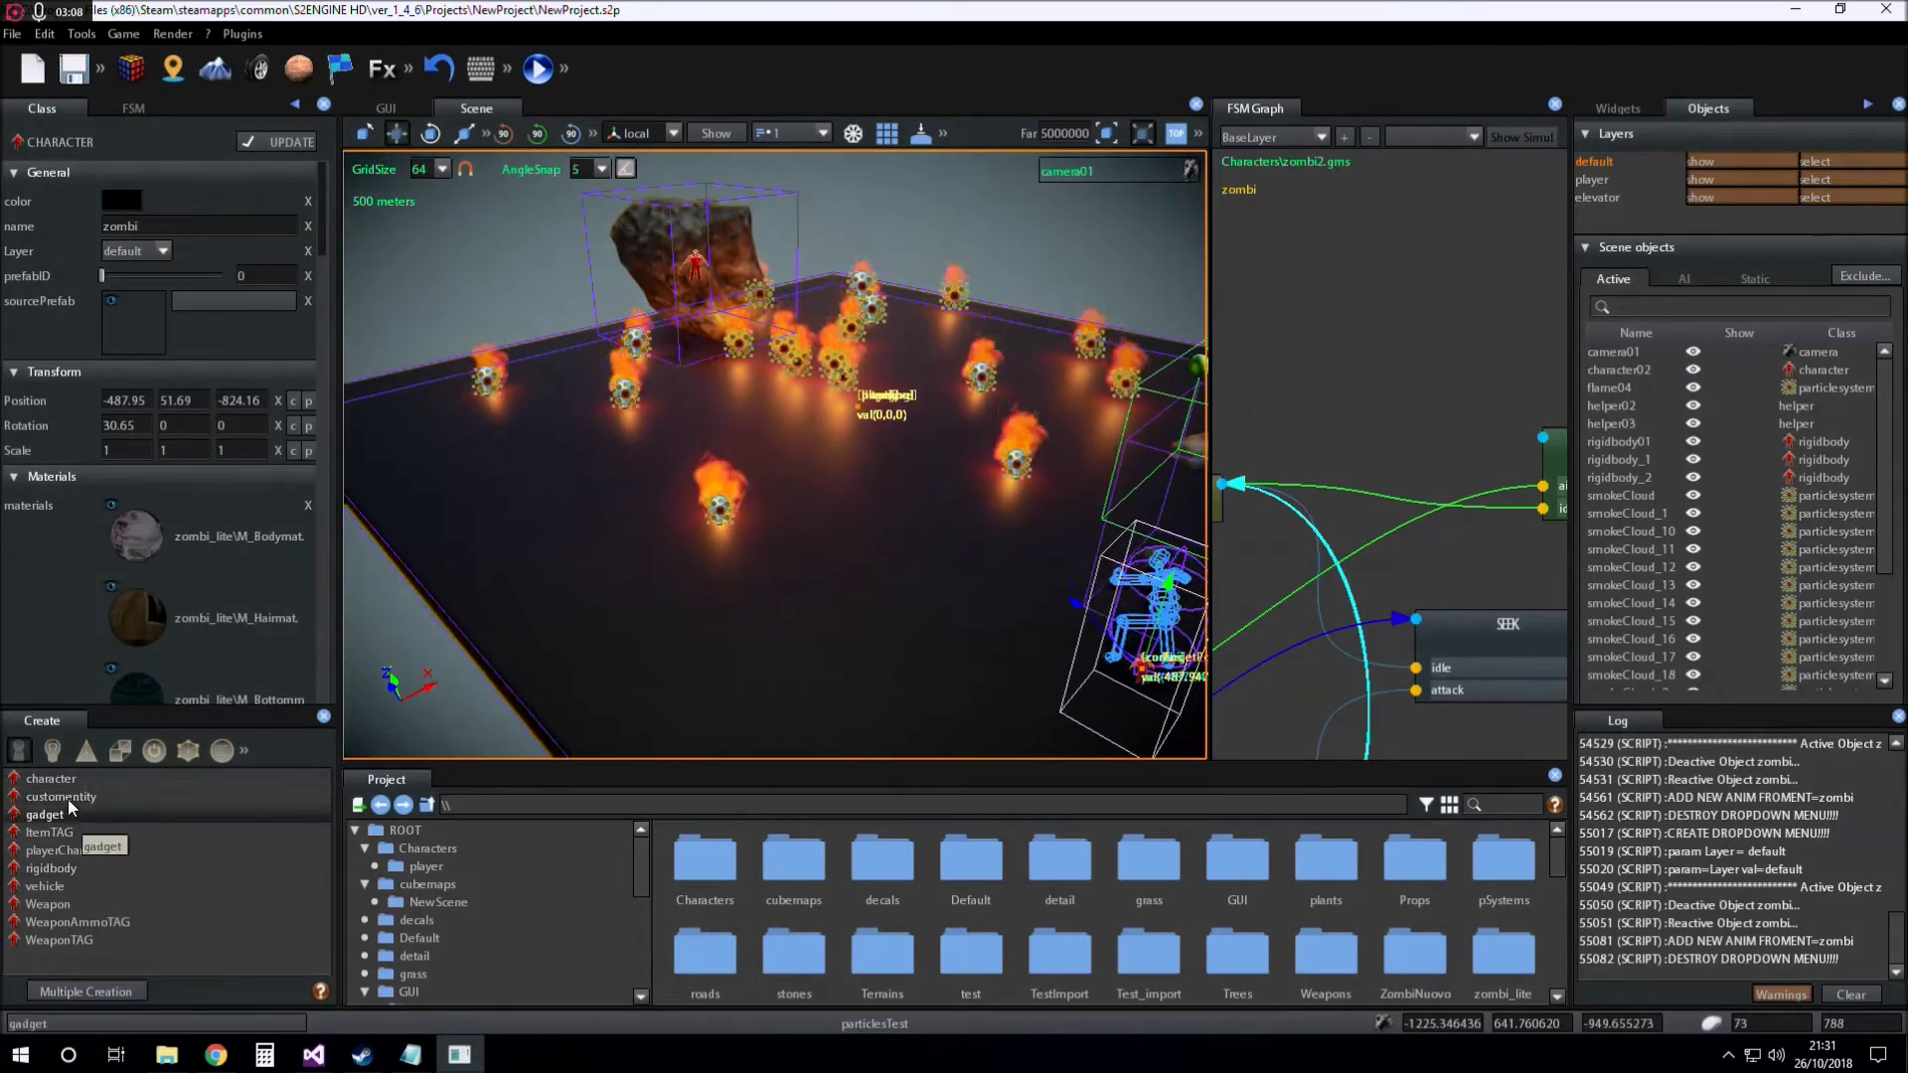
Create a rigid body in the scene and assign the rockB.sm2 model from the stones folder.
left_click(76, 868)
left_click(786, 596)
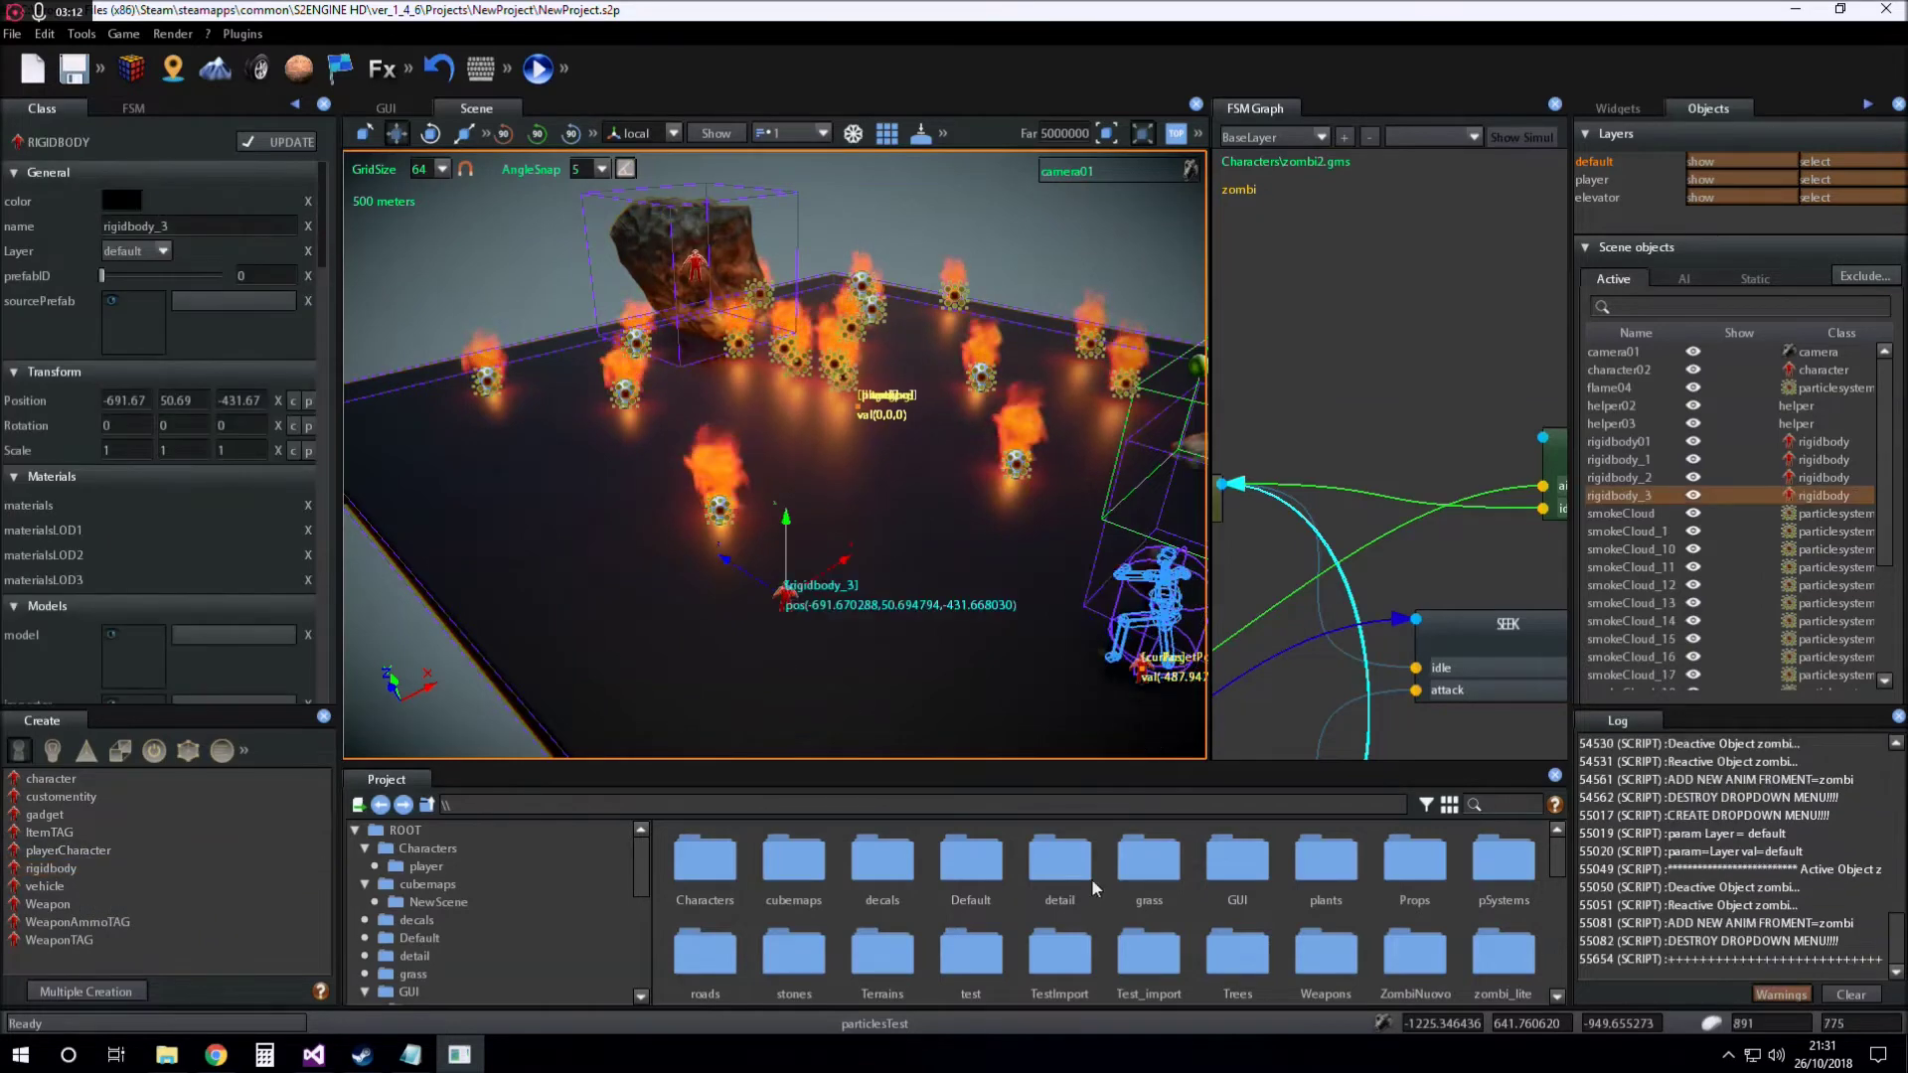
scroll(999, 975, "down", 1)
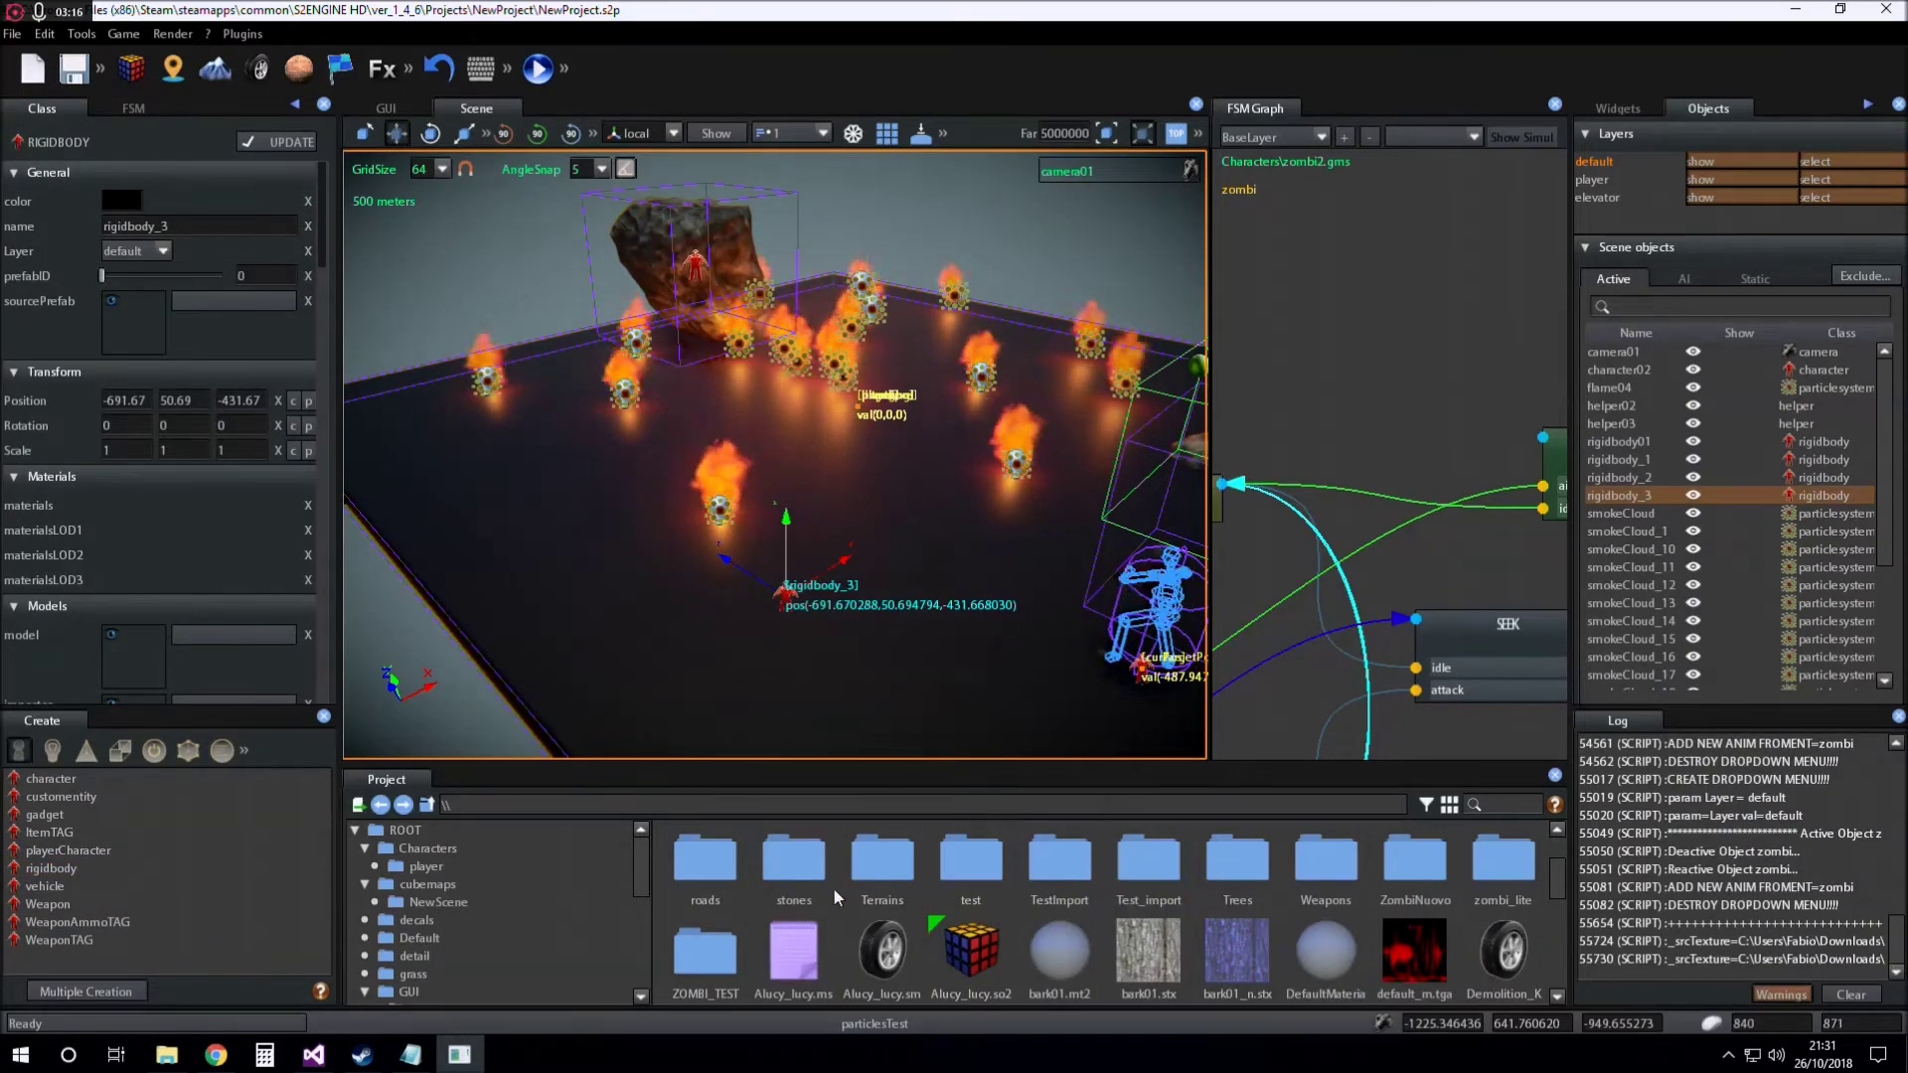
key("Return")
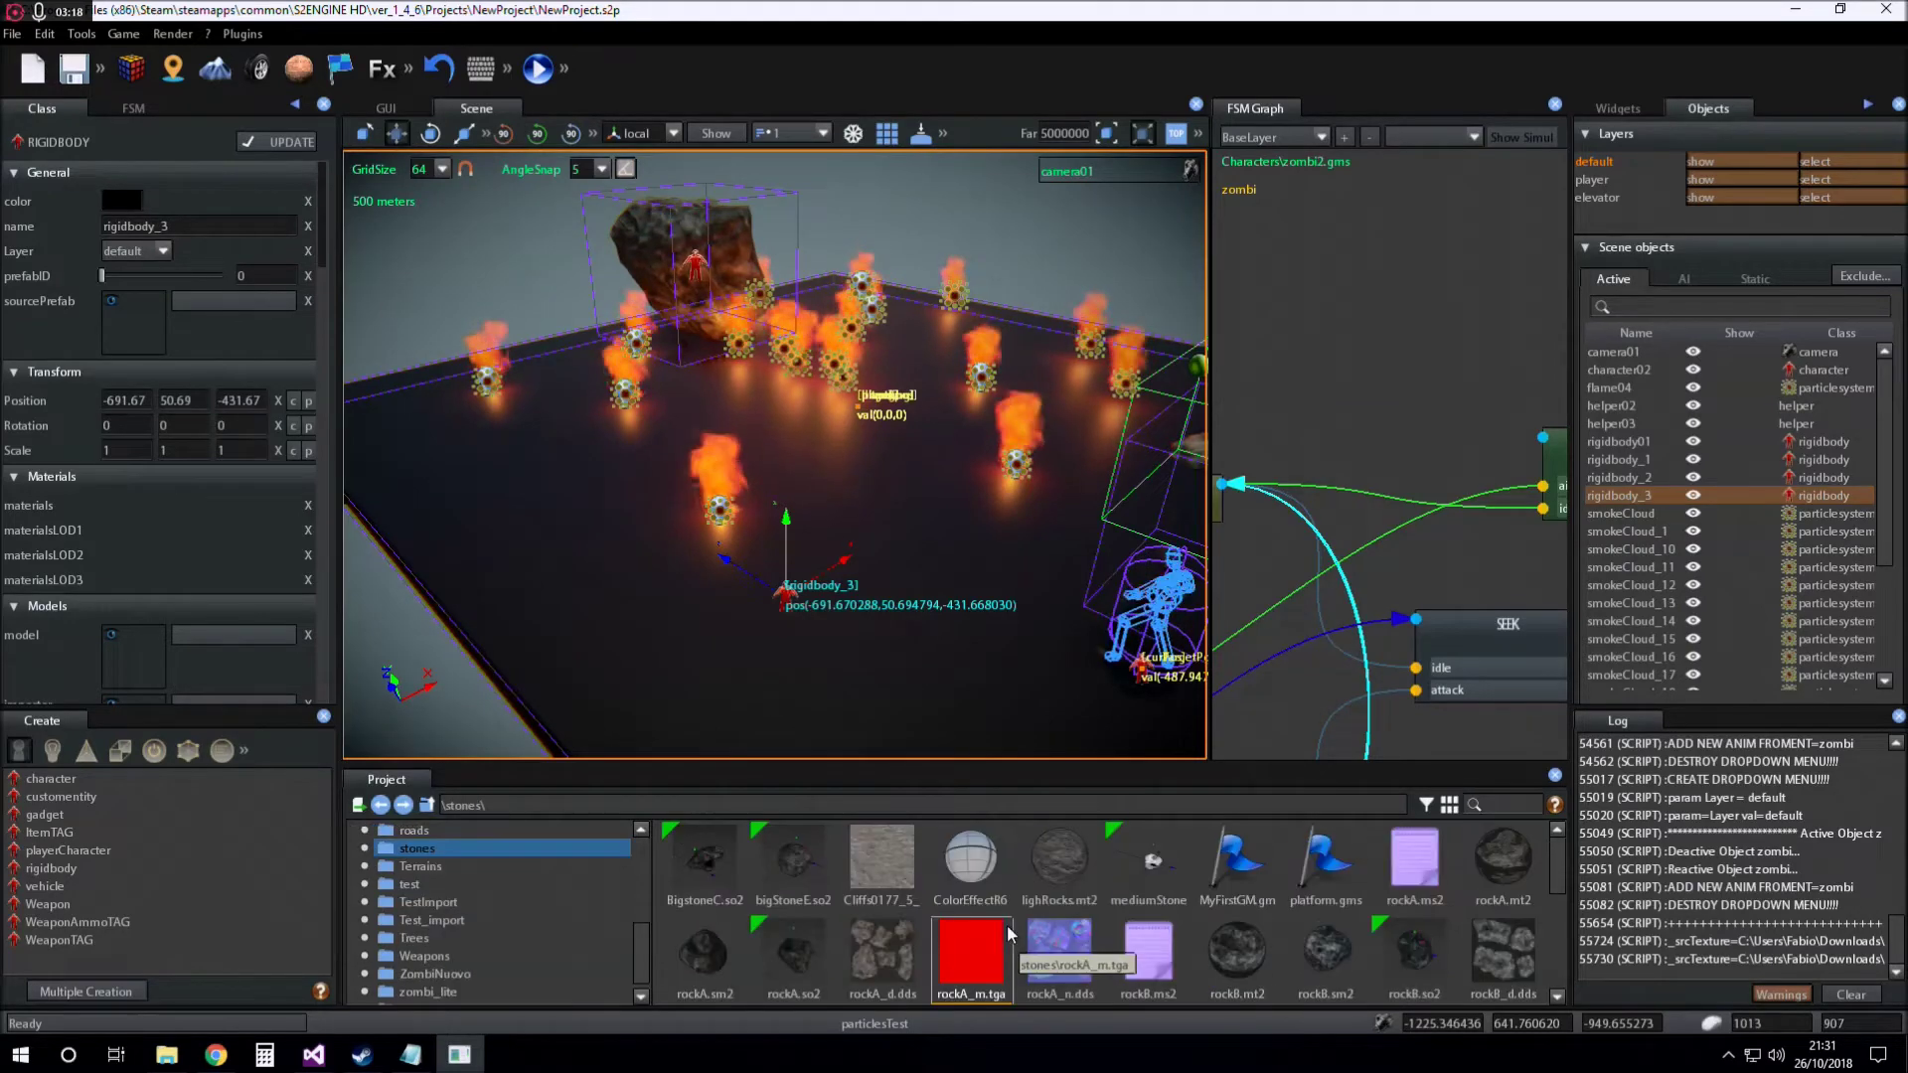
mouse_move(1331, 955)
left_mouse_down()
mouse_move(801, 602)
mouse_move(794, 500)
left_mouse_up()
left_click(857, 604)
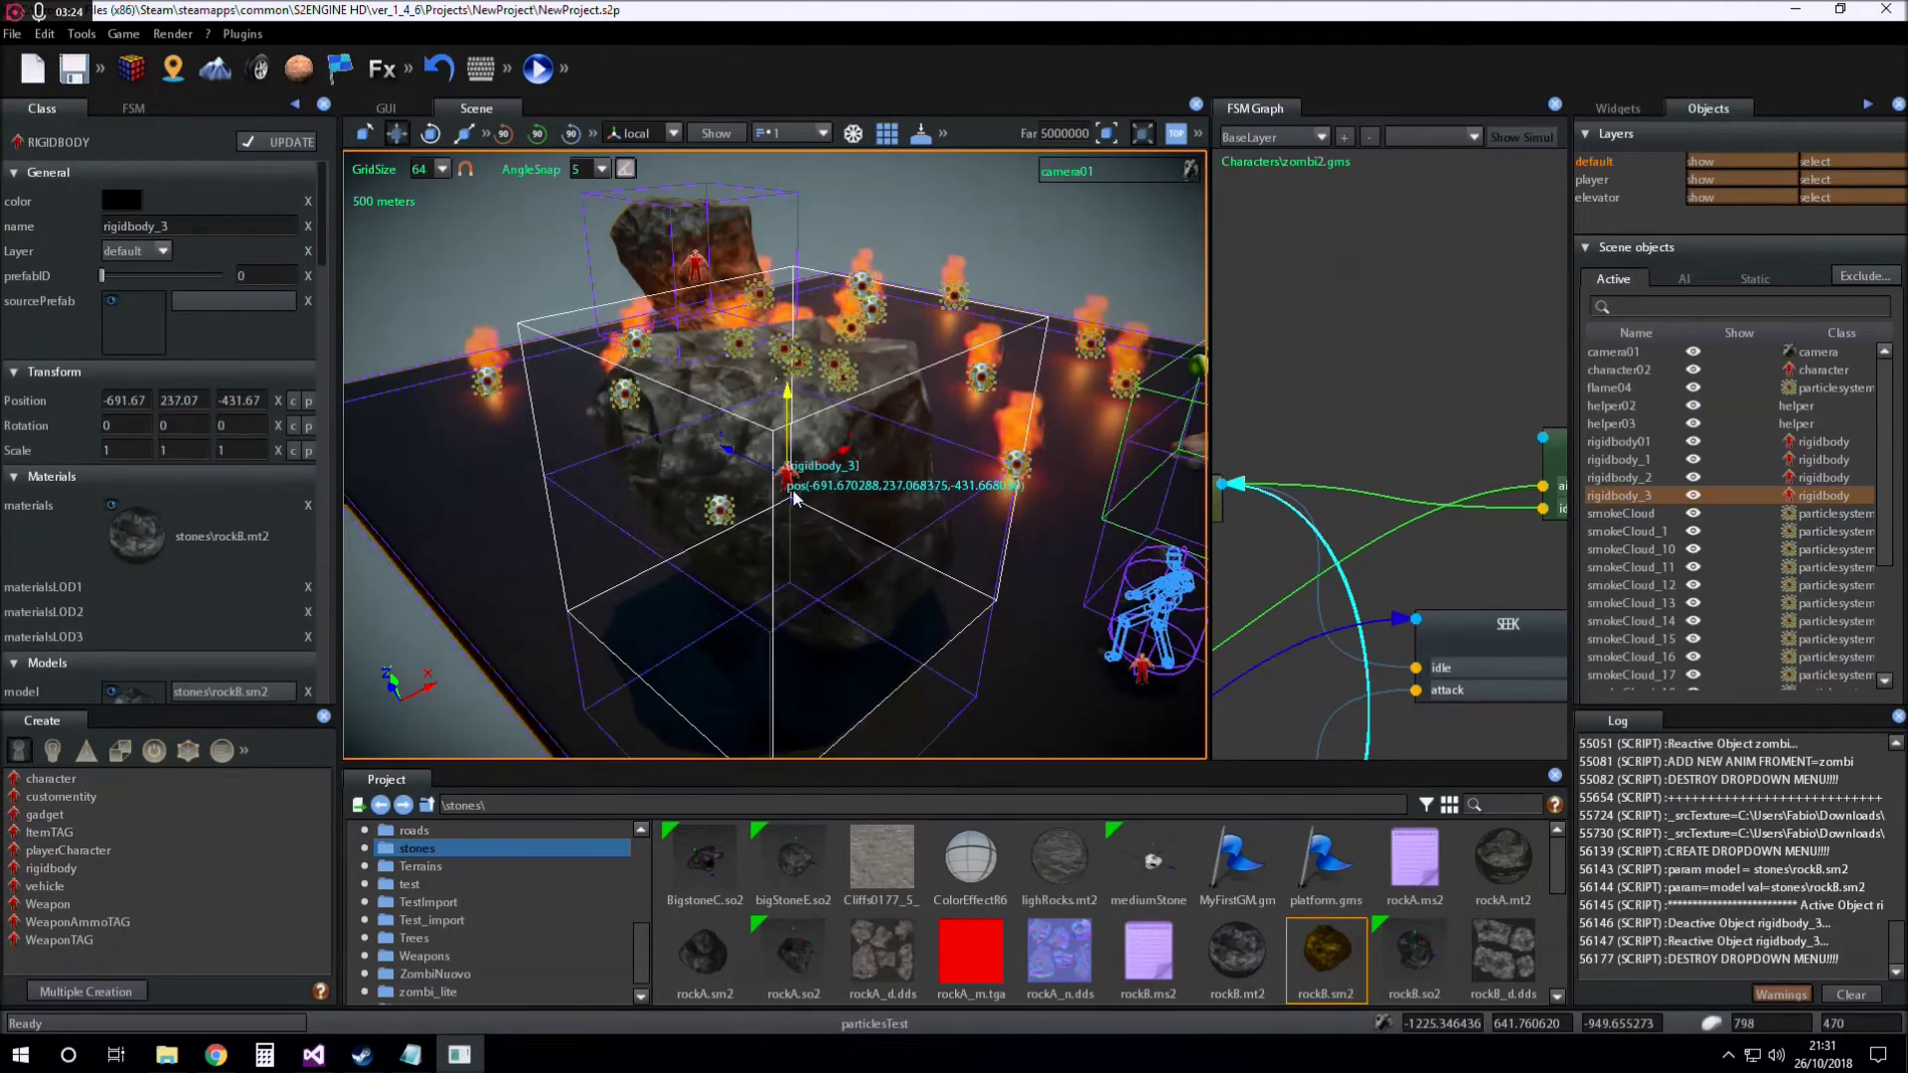
scroll(154, 259, "down", 2)
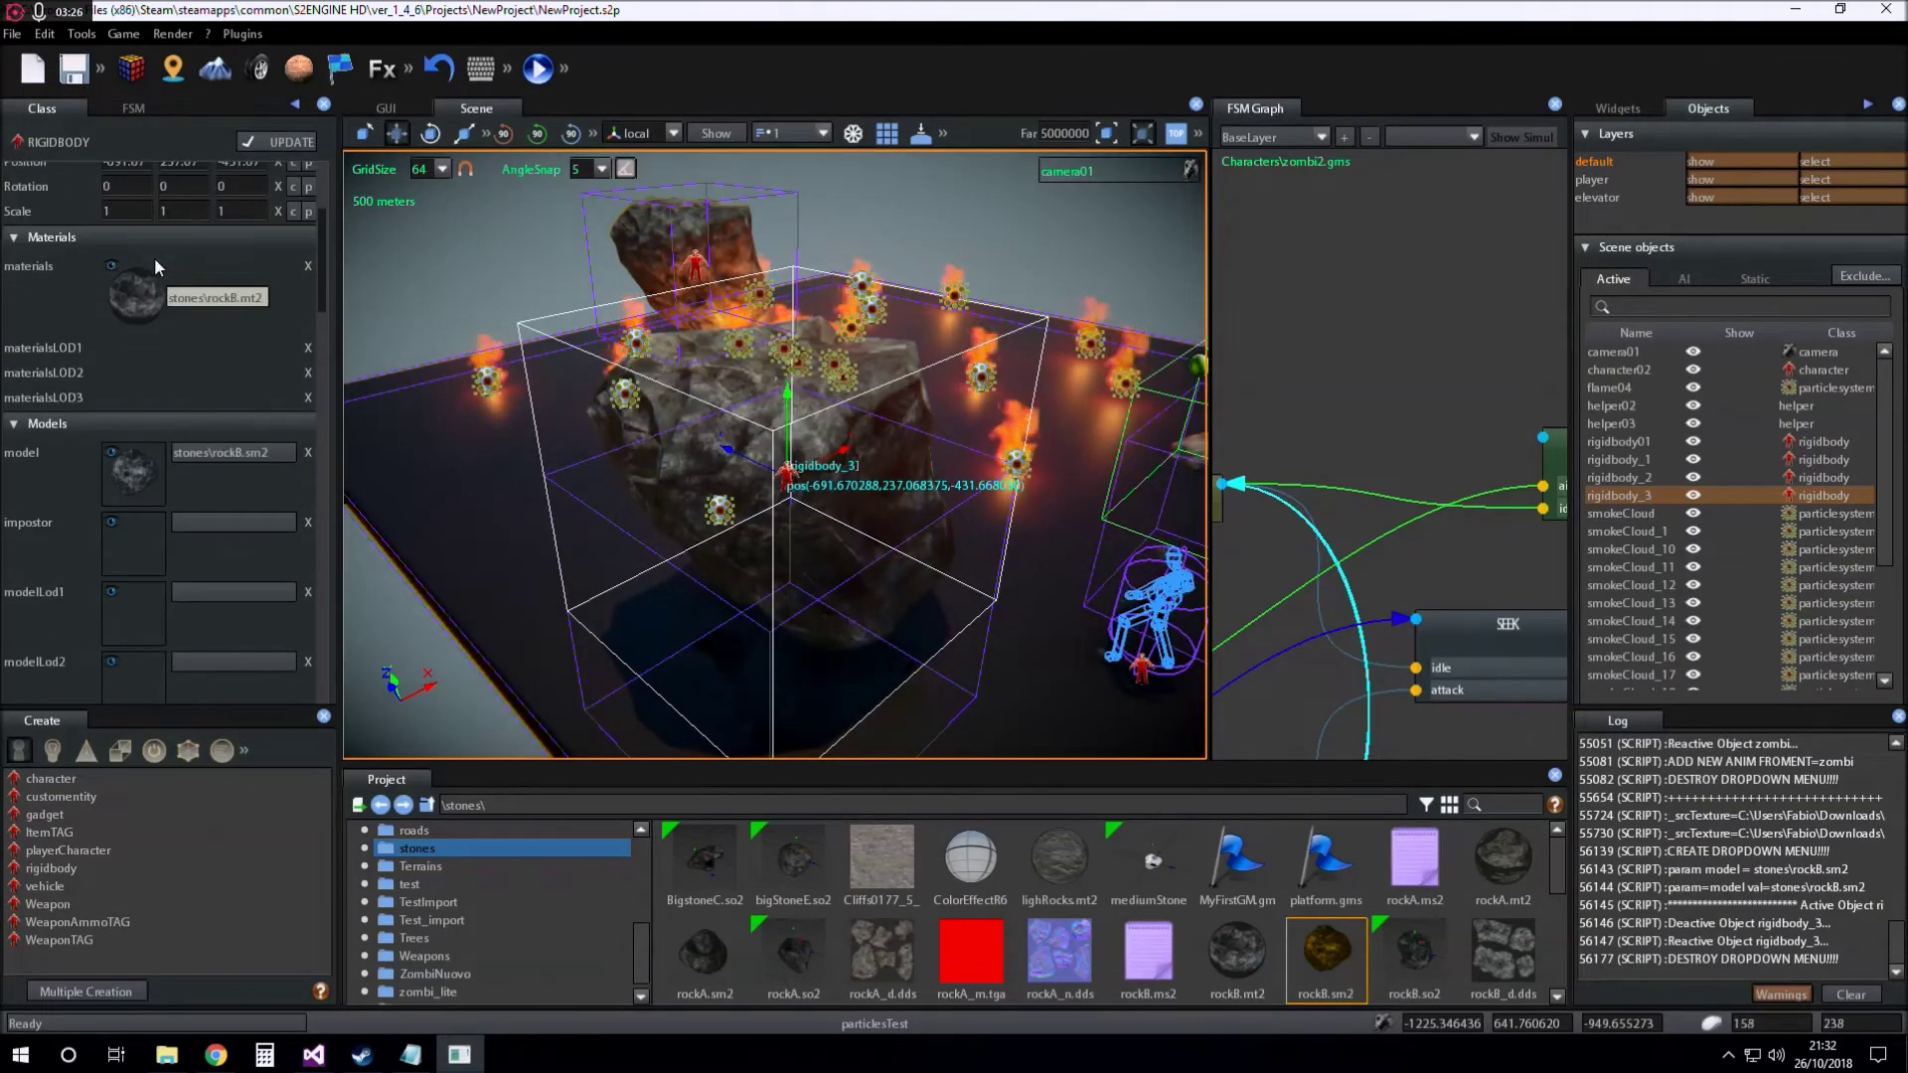
scroll(155, 256, "down", 3)
scroll(156, 255, "down", 3)
scroll(156, 253, "down", 3)
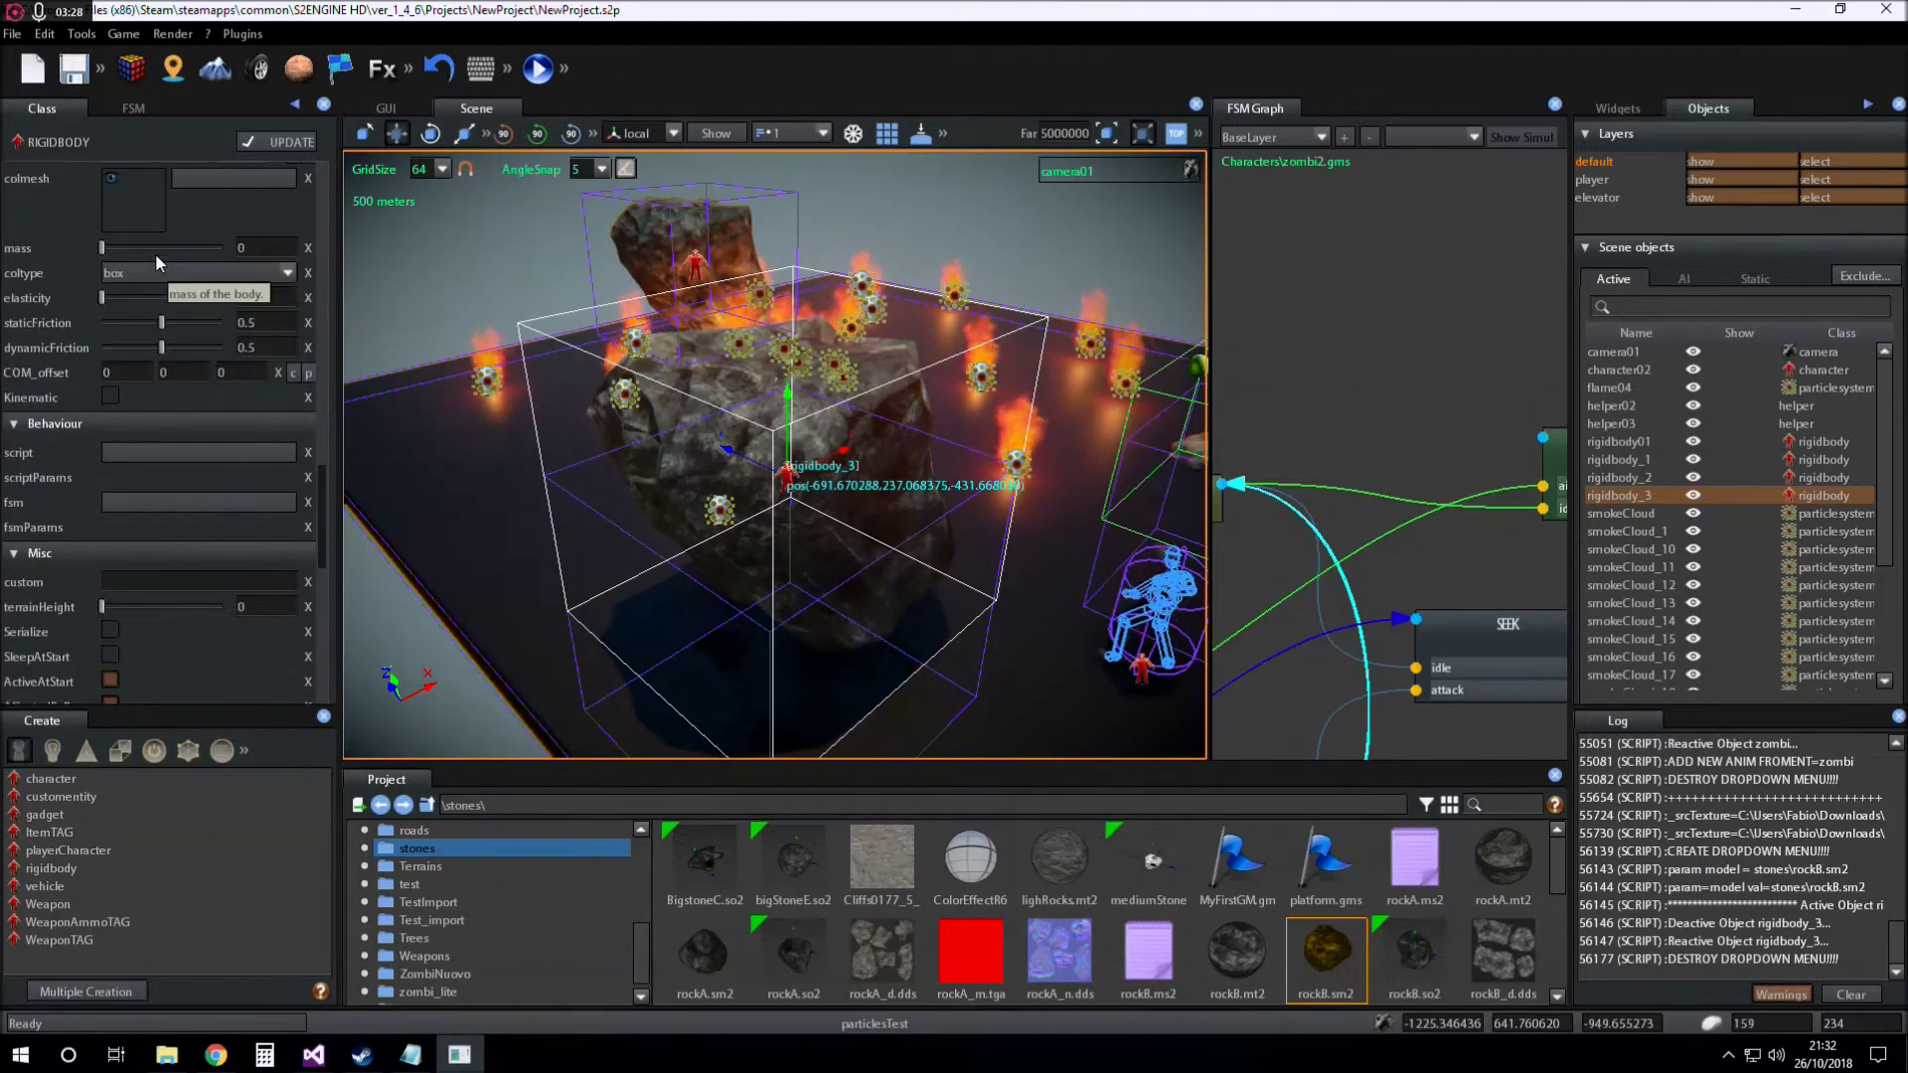
scroll(179, 344, "down", 3)
scroll(195, 418, "up", 3)
scroll(192, 398, "up", 1)
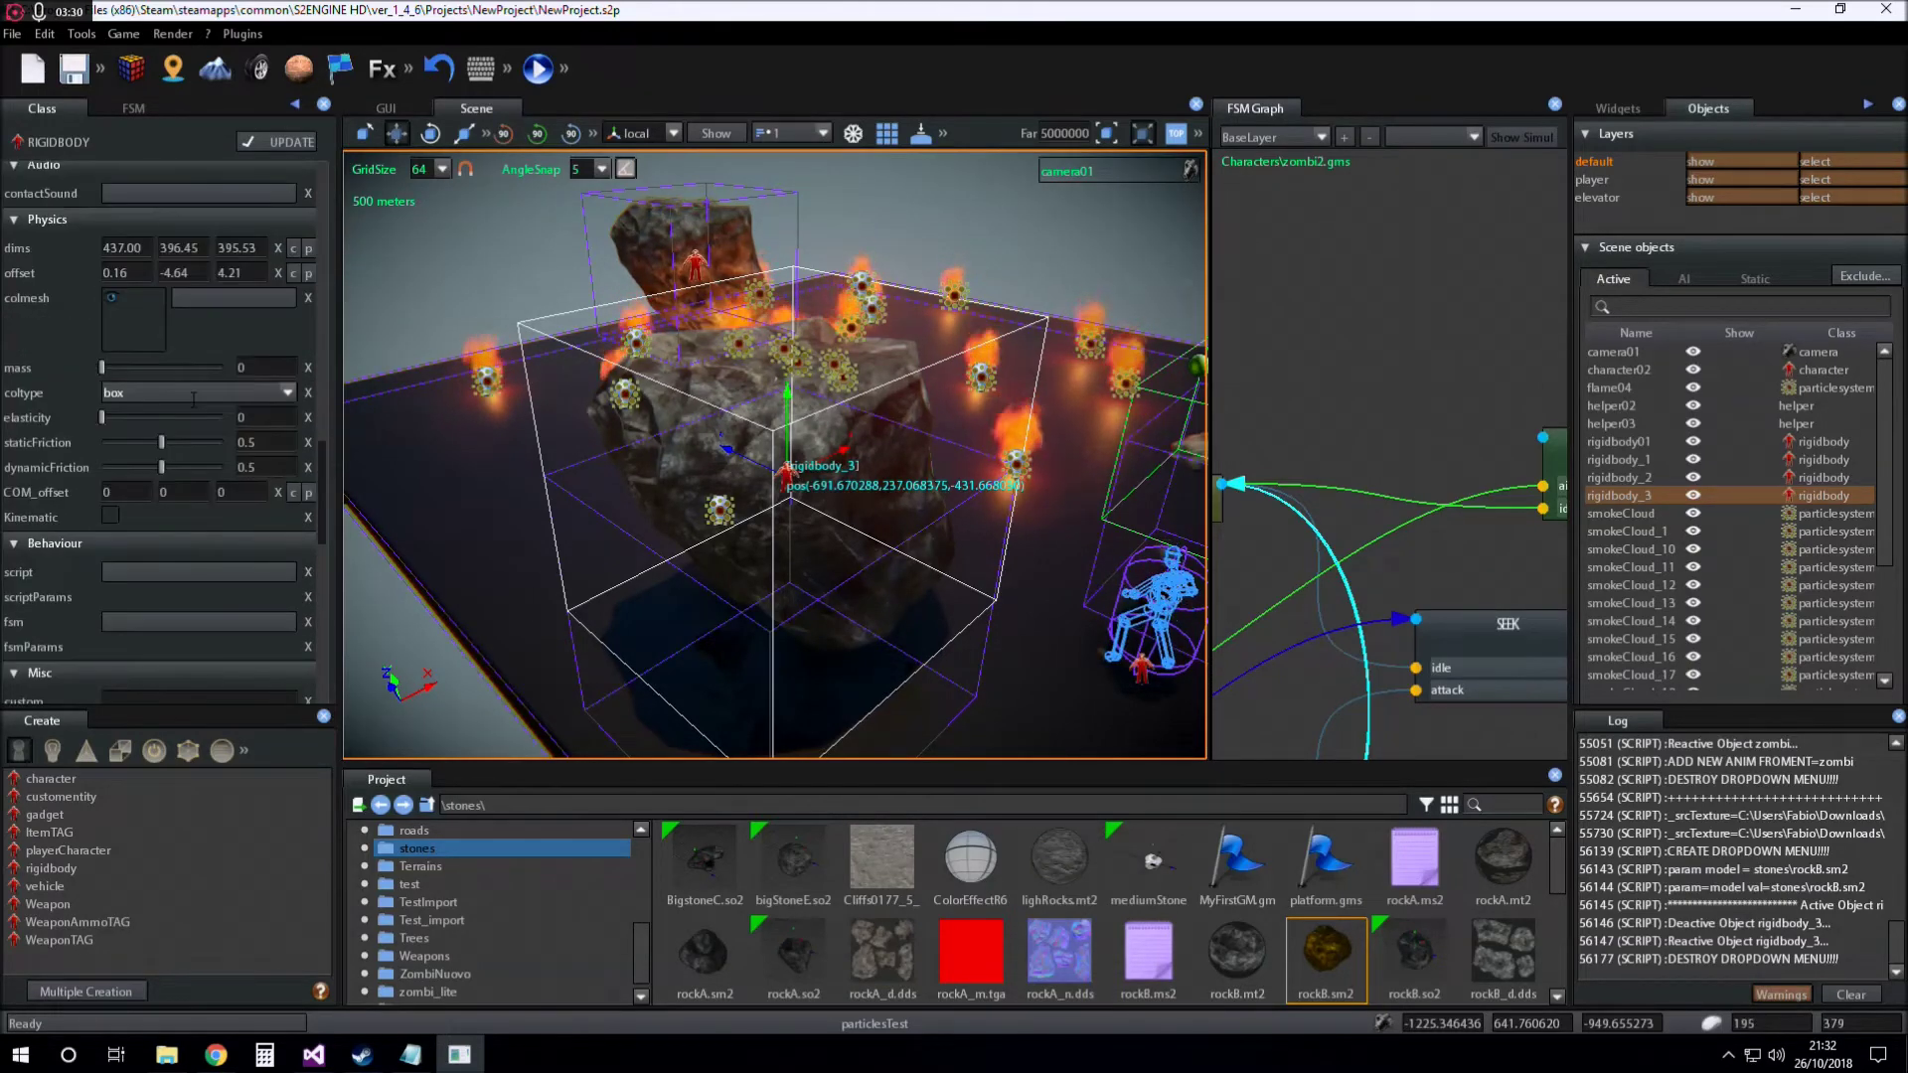
Give the rock rigid body mass 10 and a sphere collision shape.
left_click_drag(245, 367, 162, 368)
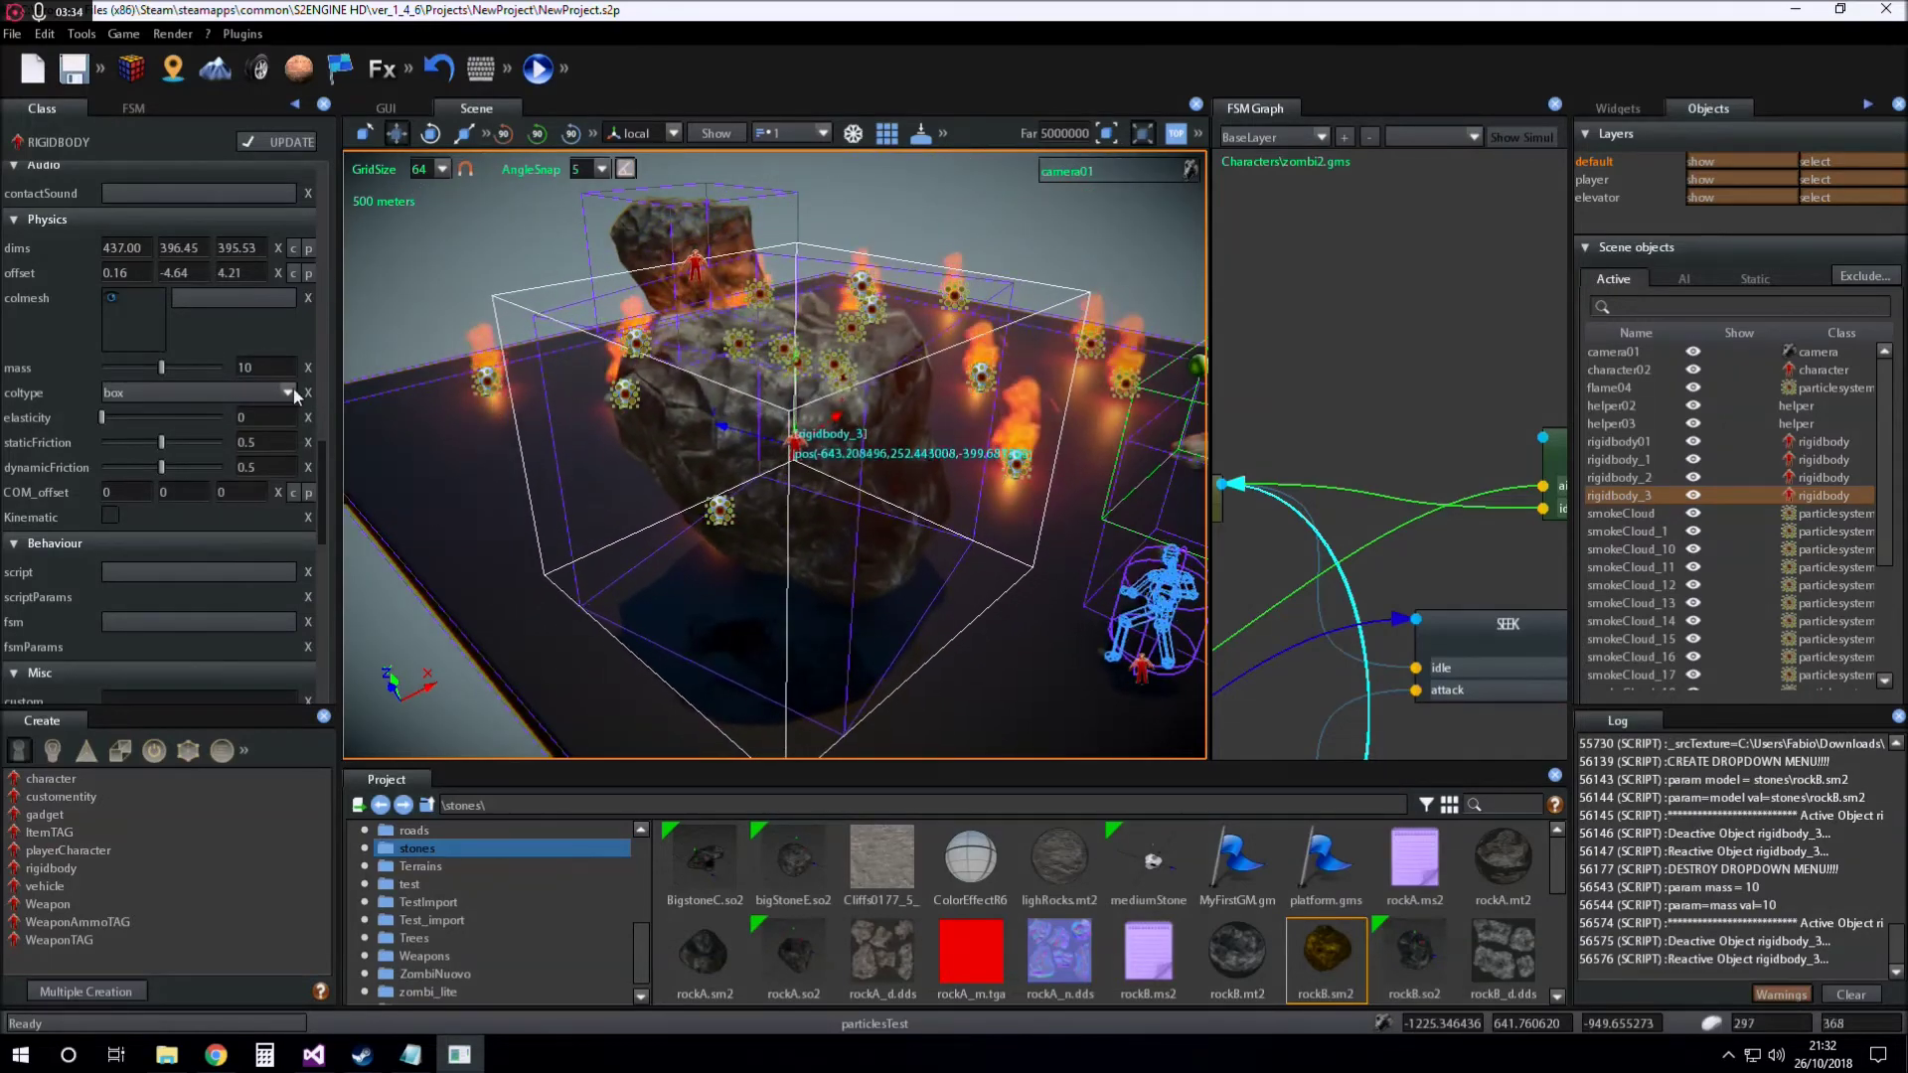
left_click(155, 394)
left_click(150, 443)
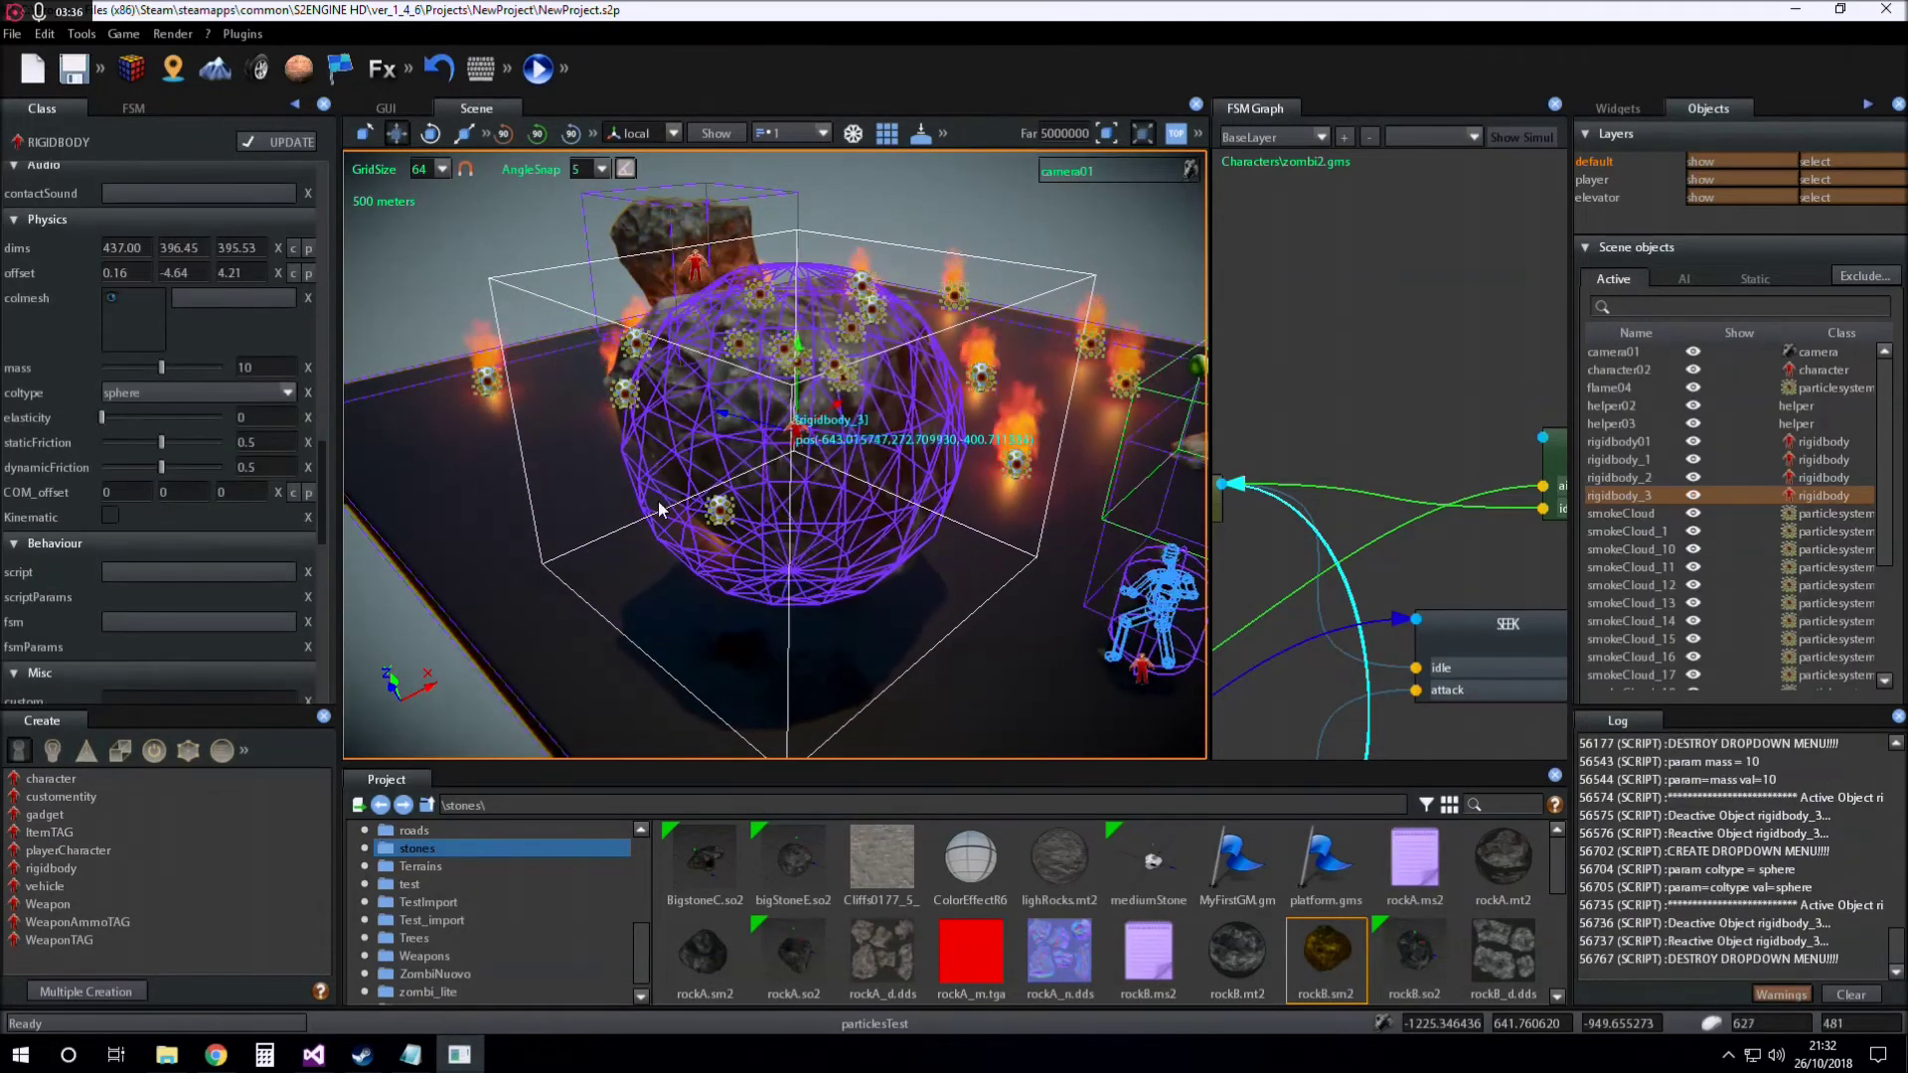
middle_click_drag(390, 434, 600, 440)
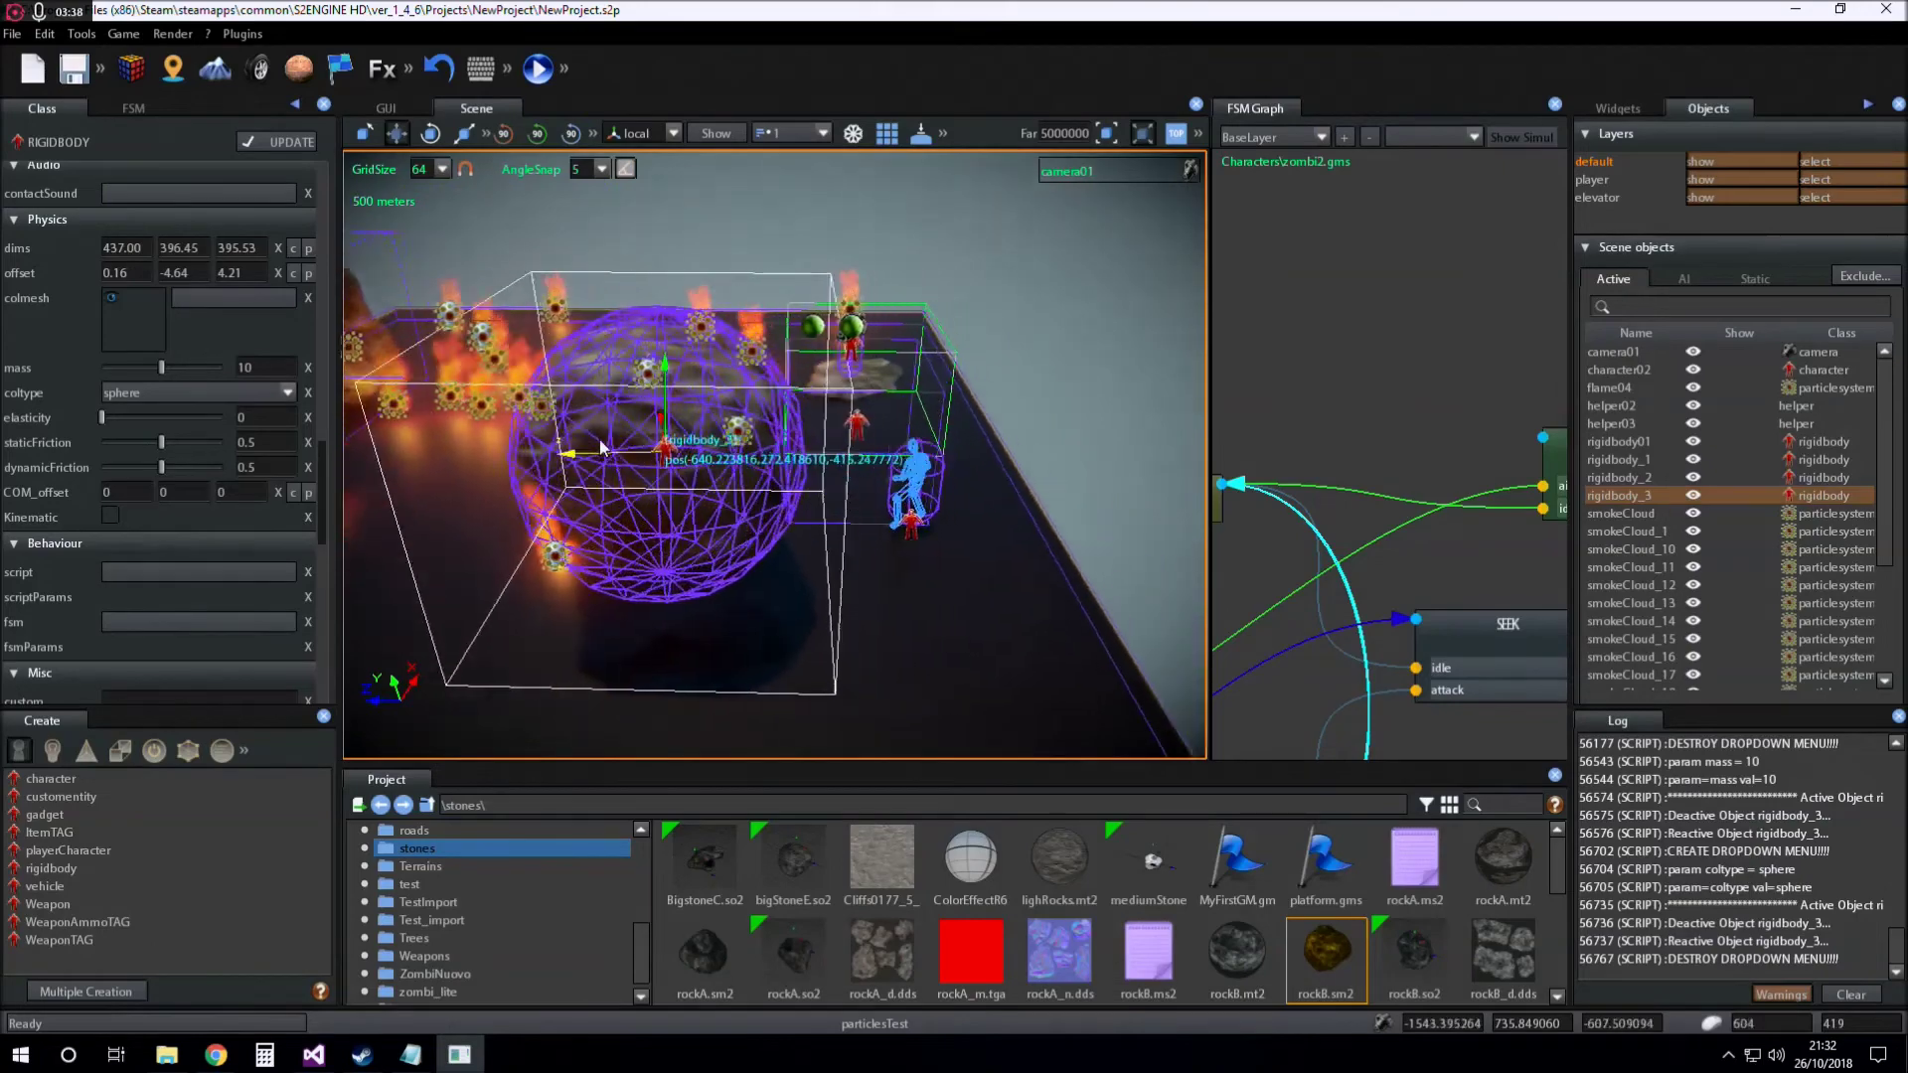
scroll(190, 354, "down", 5)
scroll(190, 353, "up", 10)
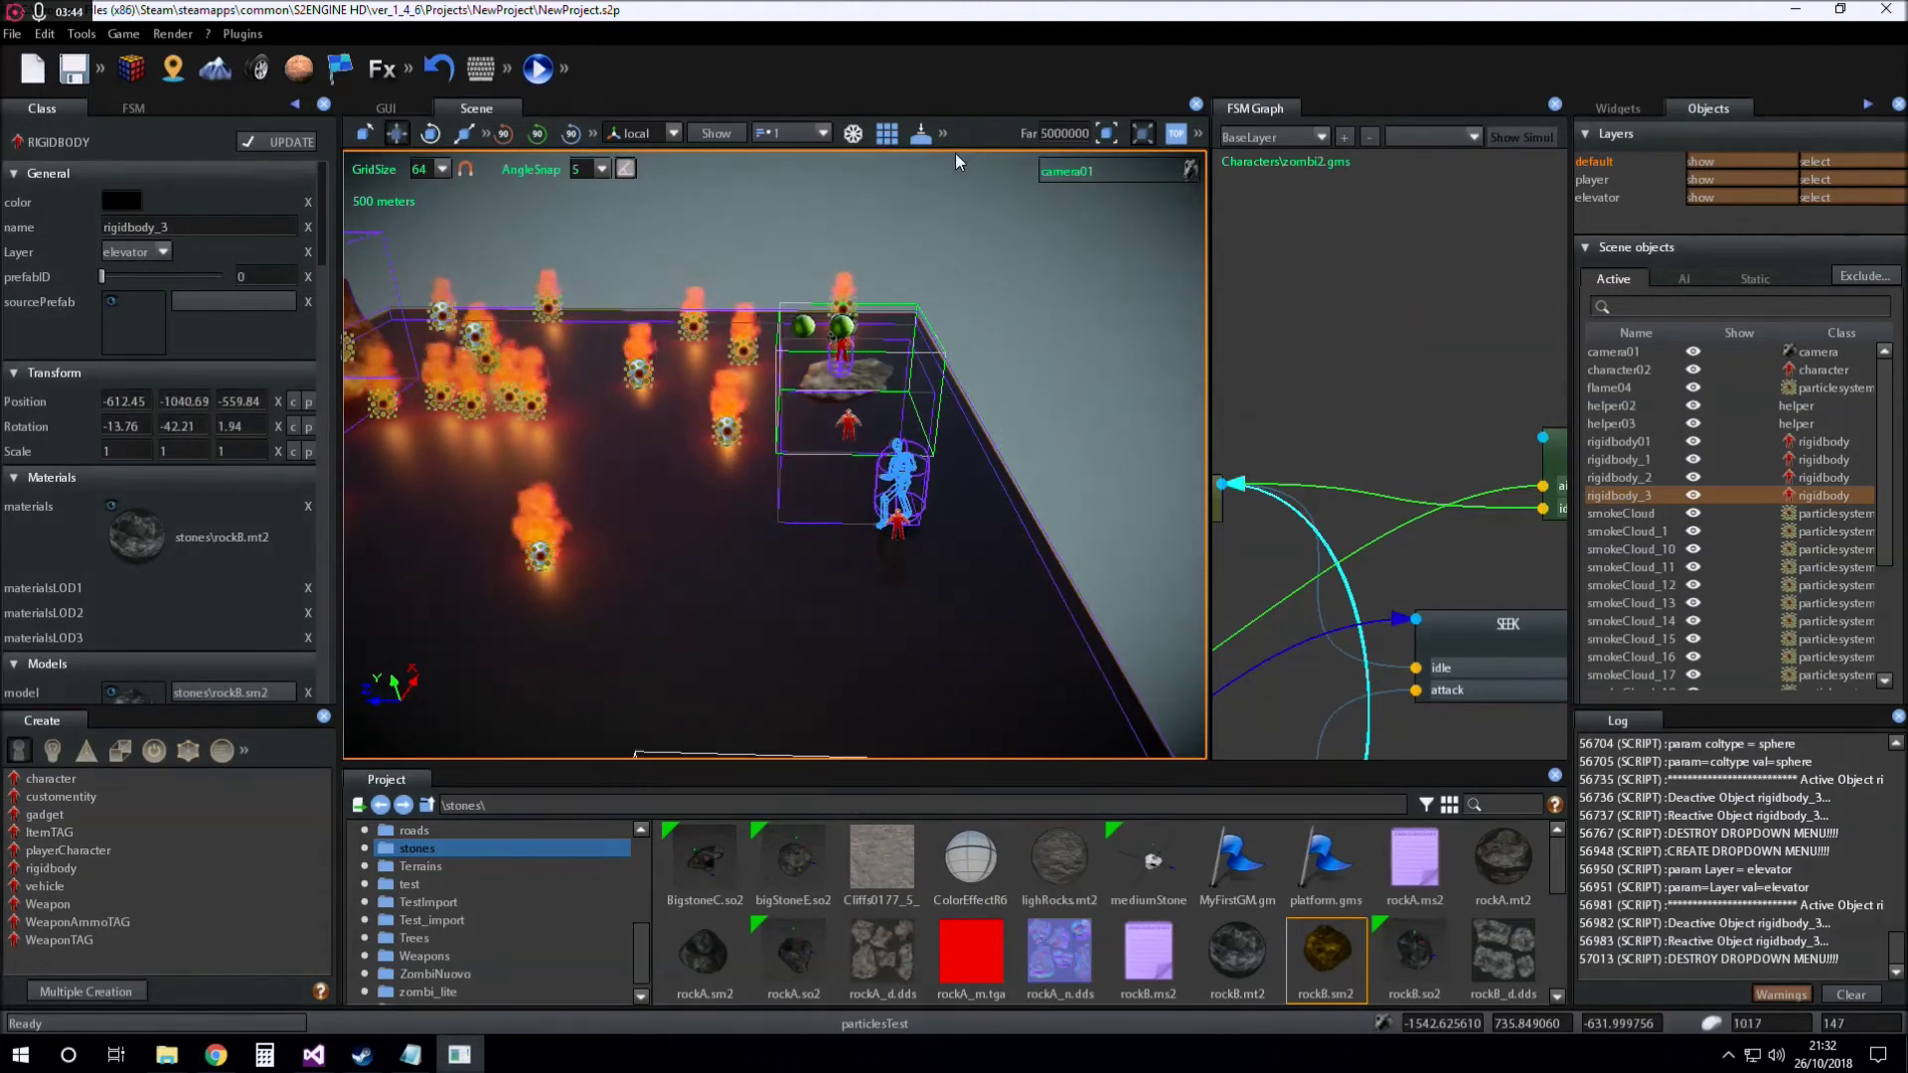
Orbit the view to see the rock dropped below the platform on the elevator layer.
middle_click_drag(711, 488, 719, 437)
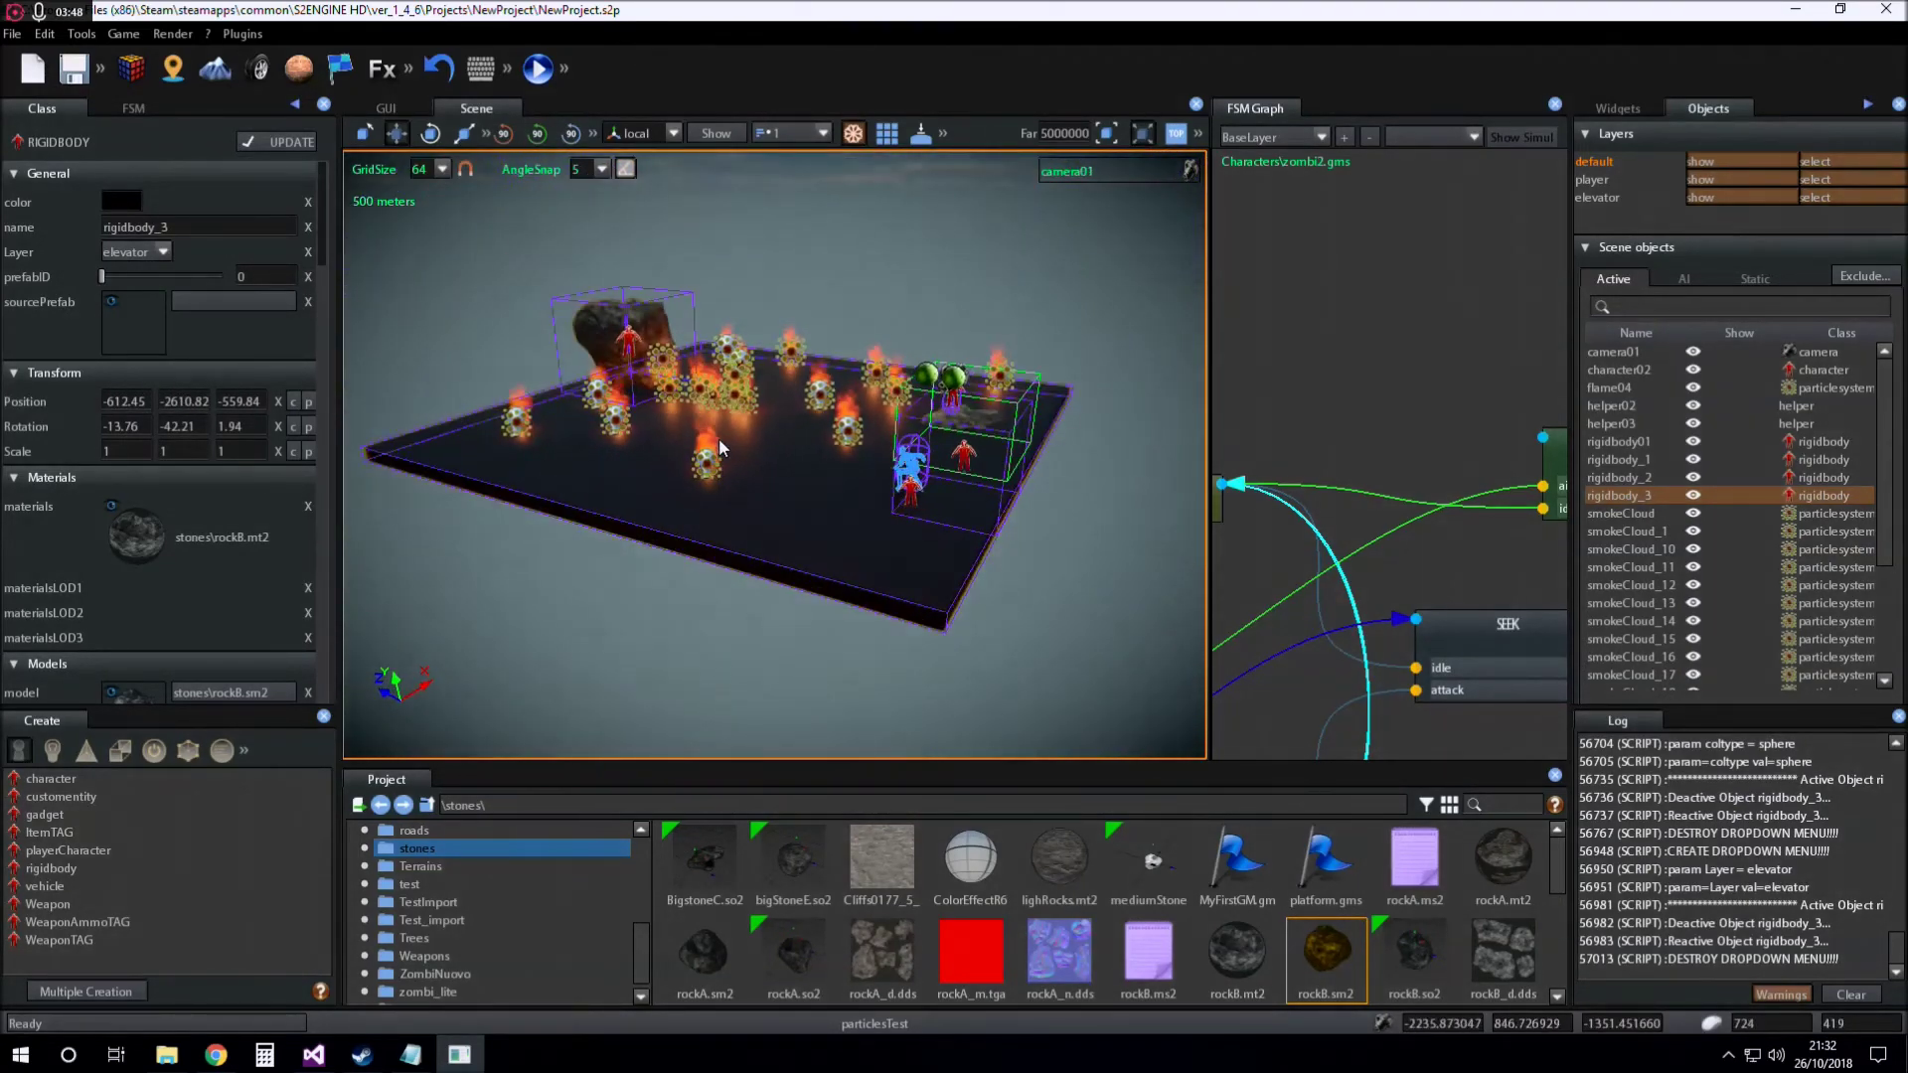